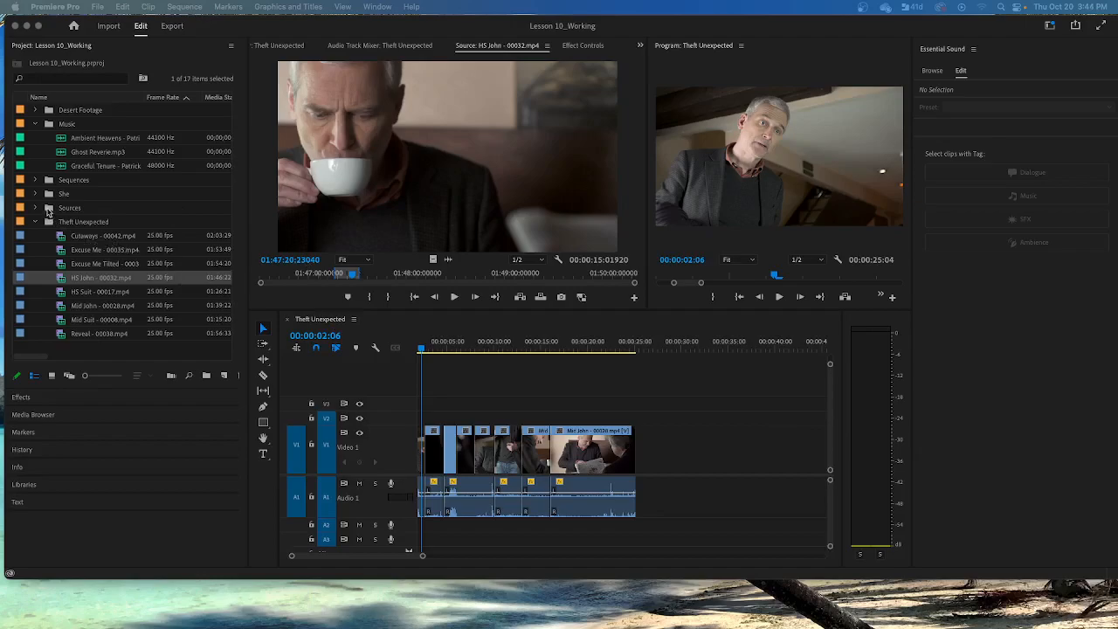
# - Expand the Desert Footage bin and look through the project's clips and bins
pyautogui.click(36, 110)
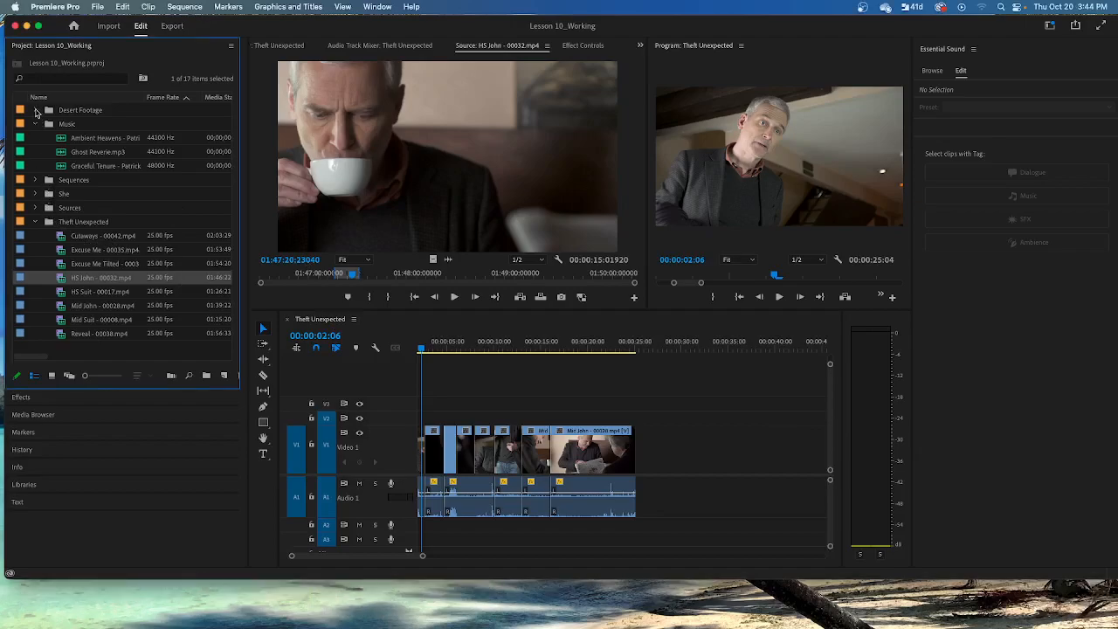
pyautogui.click(35, 111)
pyautogui.click(35, 111)
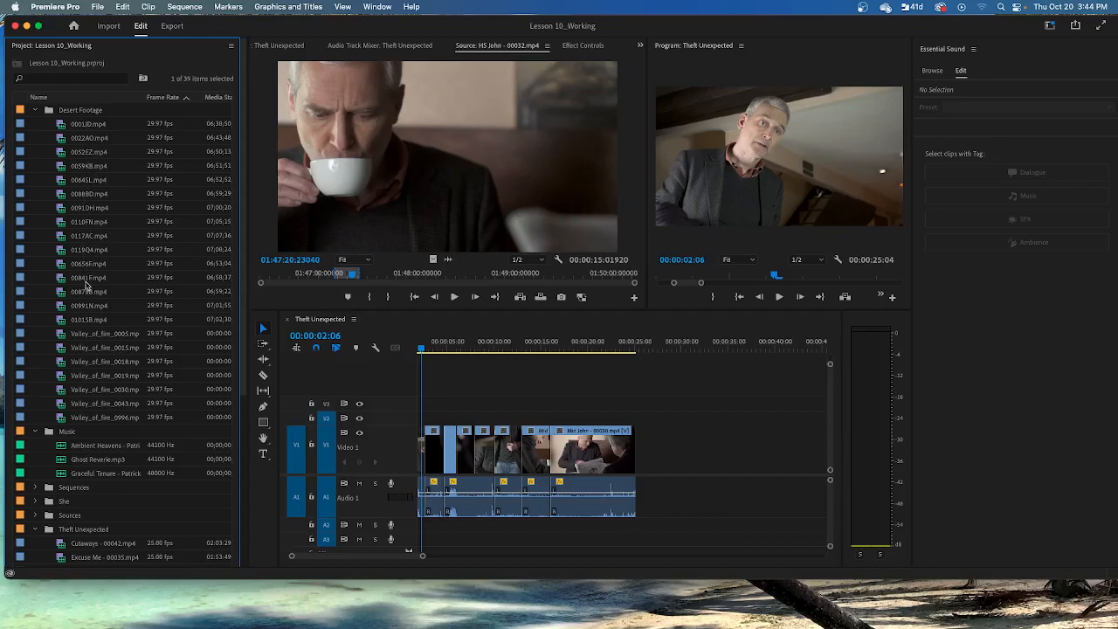
pyautogui.scroll(-5, 128, 364)
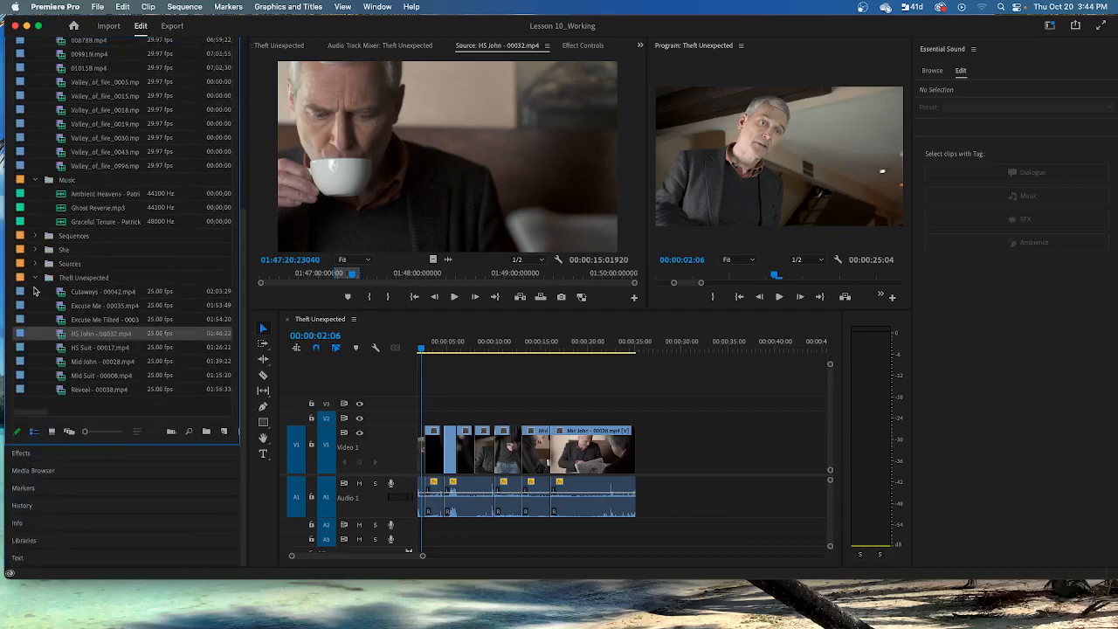
pyautogui.hscroll(2, 37, 279)
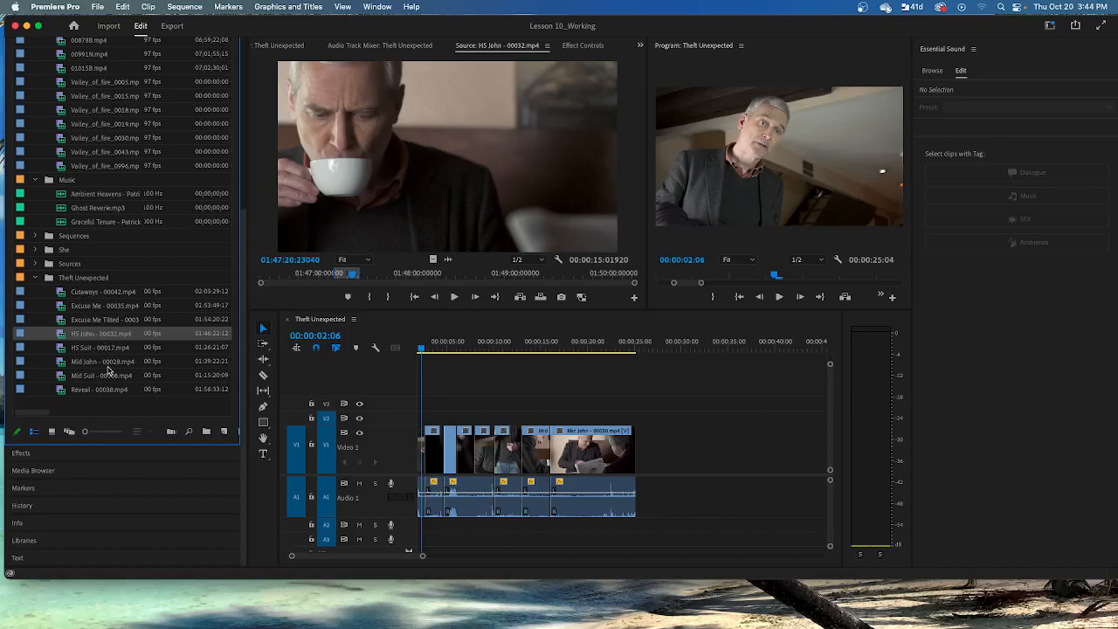
# - Open the Desert Montage sequence from the Sequences bin and save the project
pyautogui.click(35, 237)
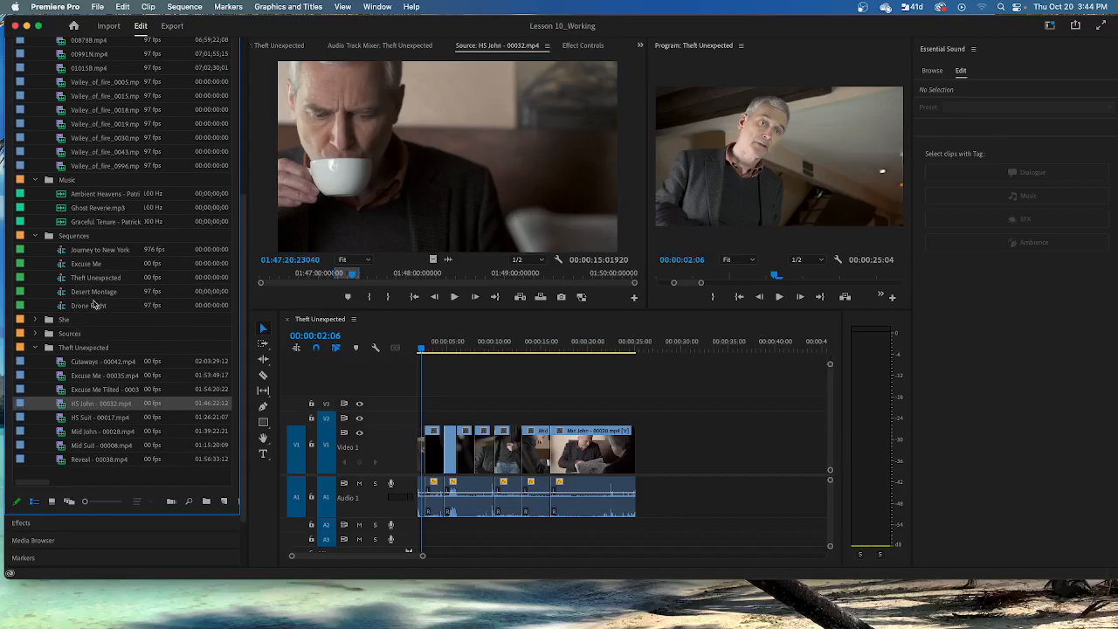
pyautogui.doubleClick(100, 295)
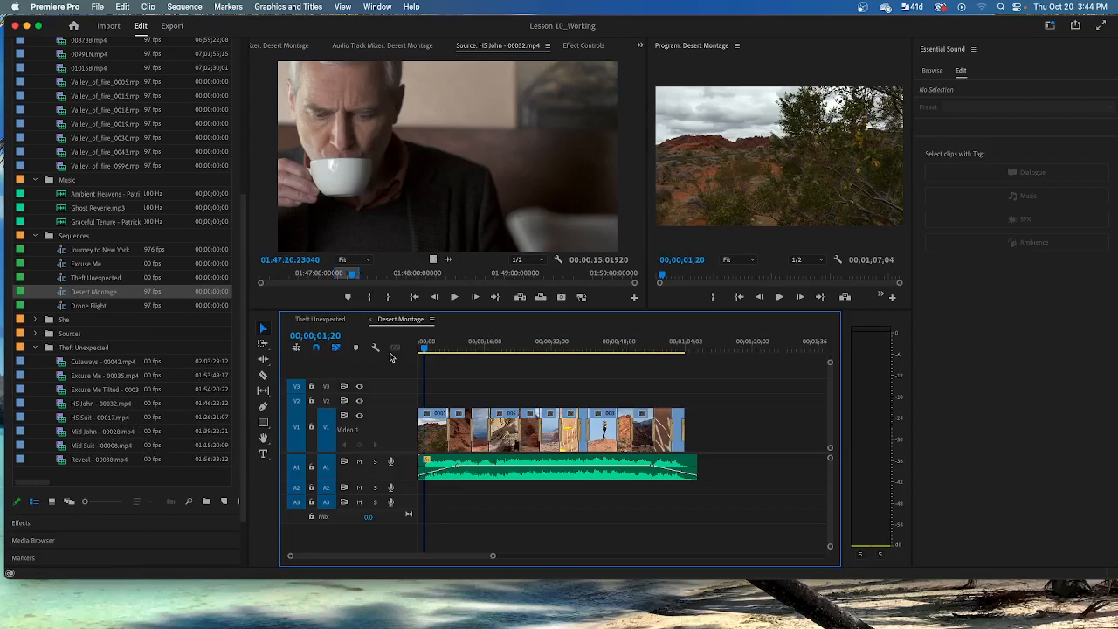
pyautogui.press('super+s')
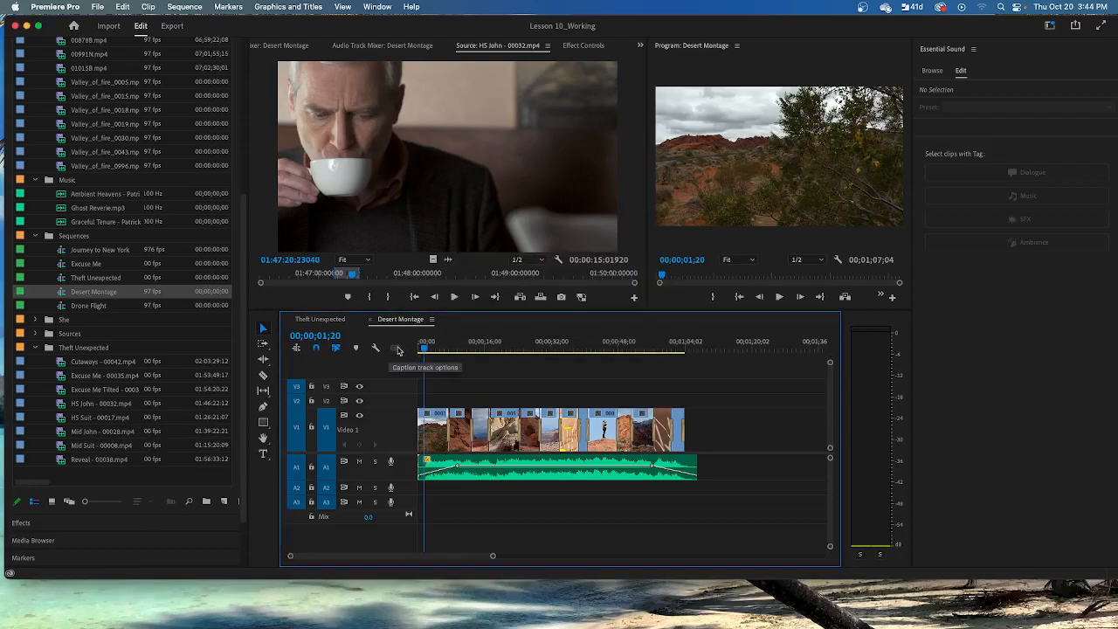
# - Play the Desert Montage sequence from its start and select the music clip on track A1
pyautogui.moveTo(425, 353); pyautogui.dragTo(420, 353)
pyautogui.press('space')
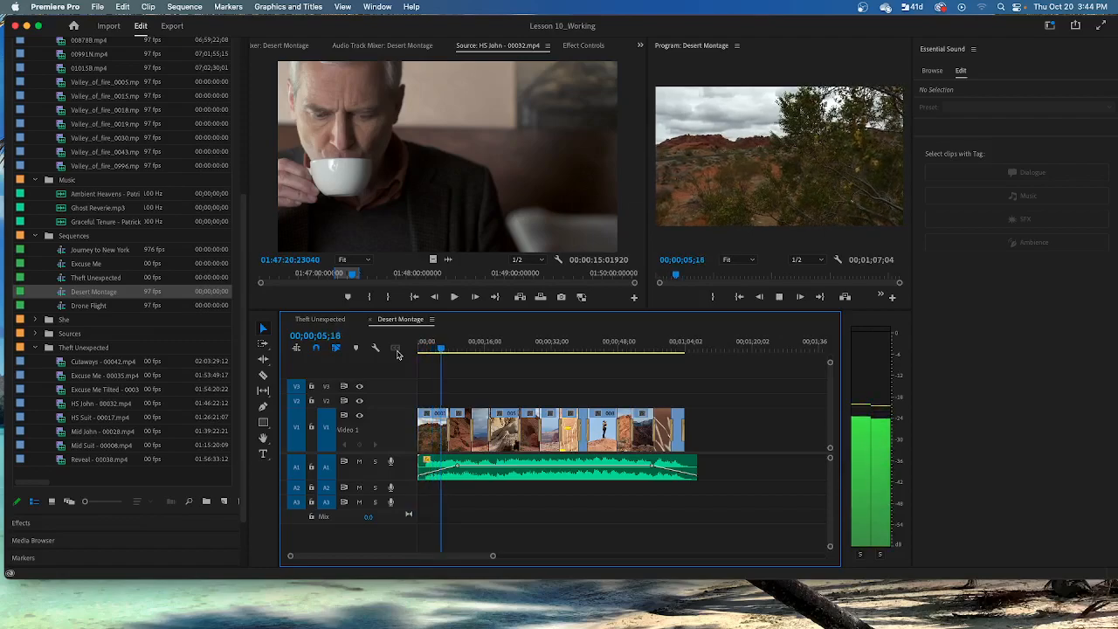
pyautogui.click(458, 469)
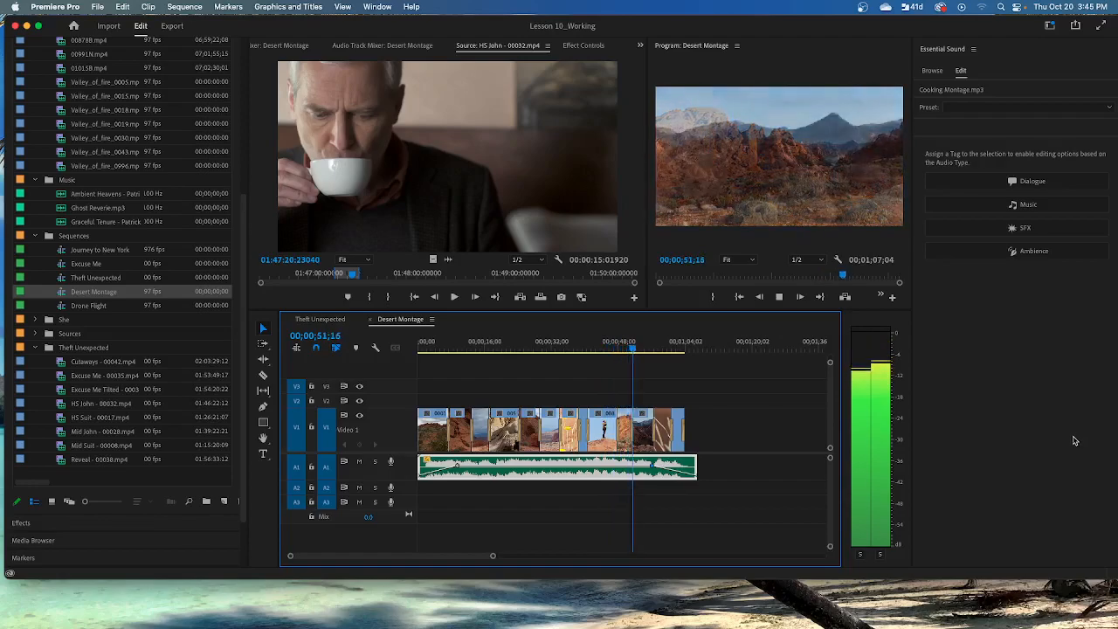
pyautogui.press('space')
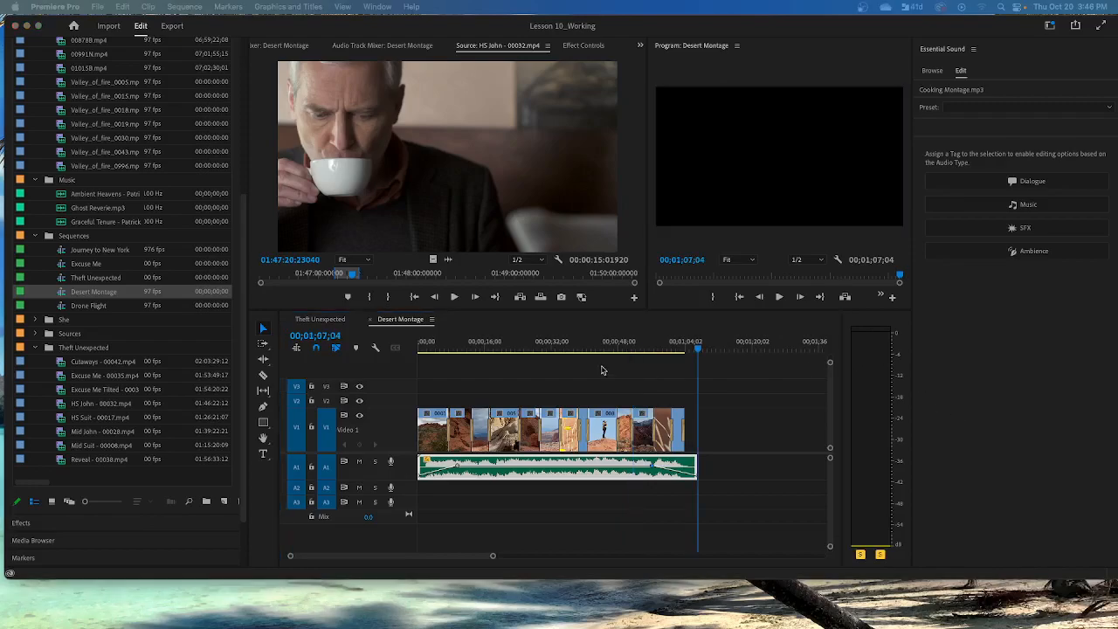
# - Return the playhead to about 00;00;04;26 and play the montage again
pyautogui.click(699, 353)
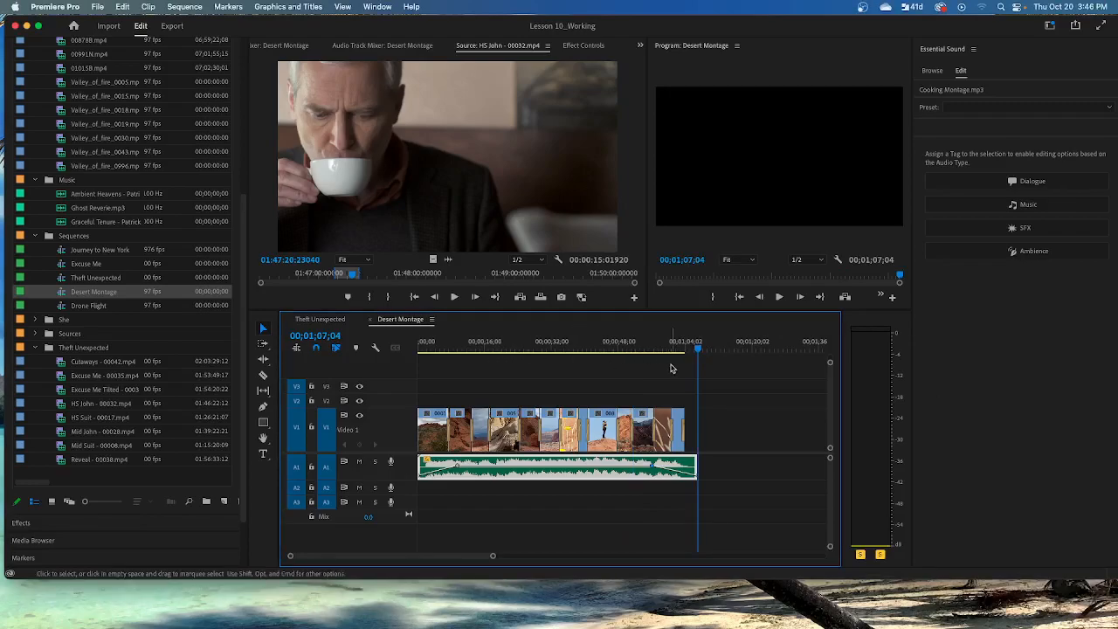
pyautogui.moveTo(698, 352); pyautogui.dragTo(437, 363)
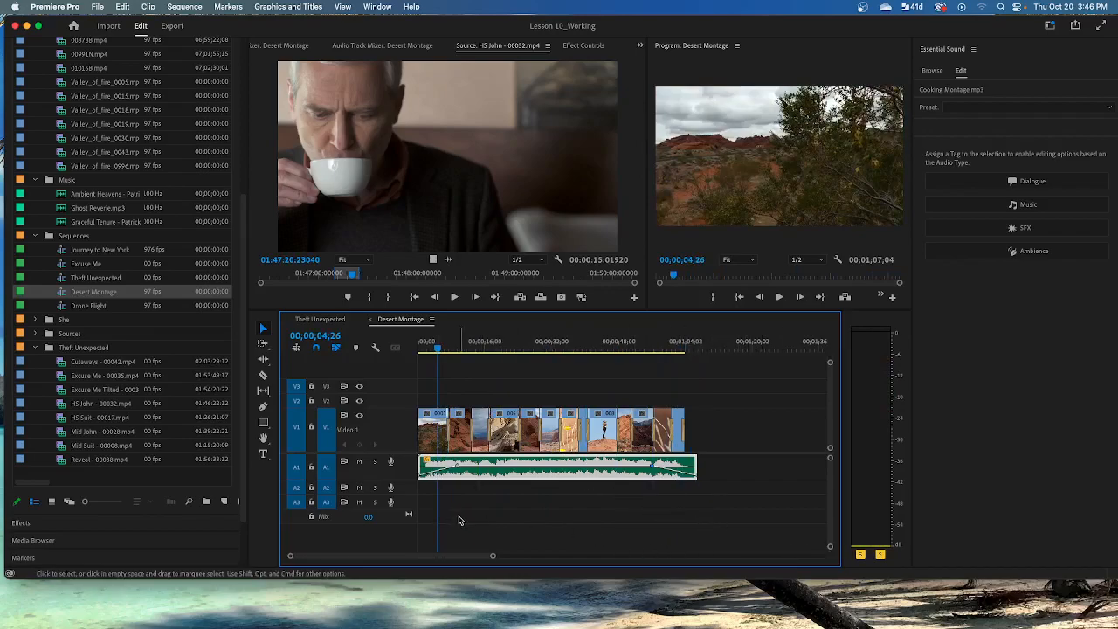
pyautogui.press('space')
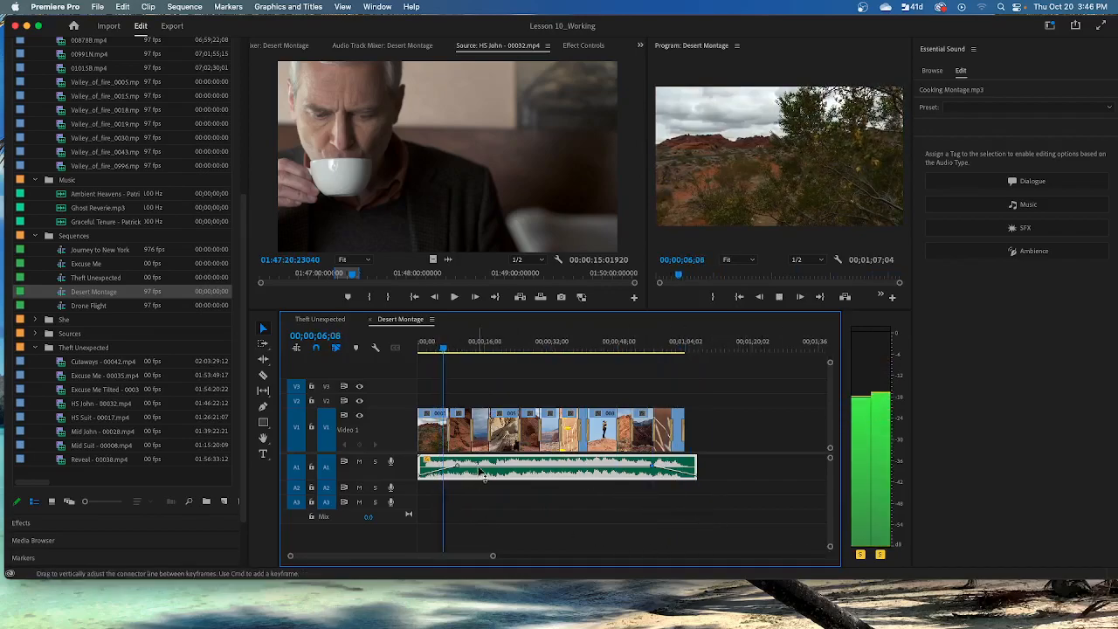
# - Solo the left and right audio channels in turn on the audio meters during playback, and stop with both soloed
pyautogui.click(860, 557)
pyautogui.click(861, 555)
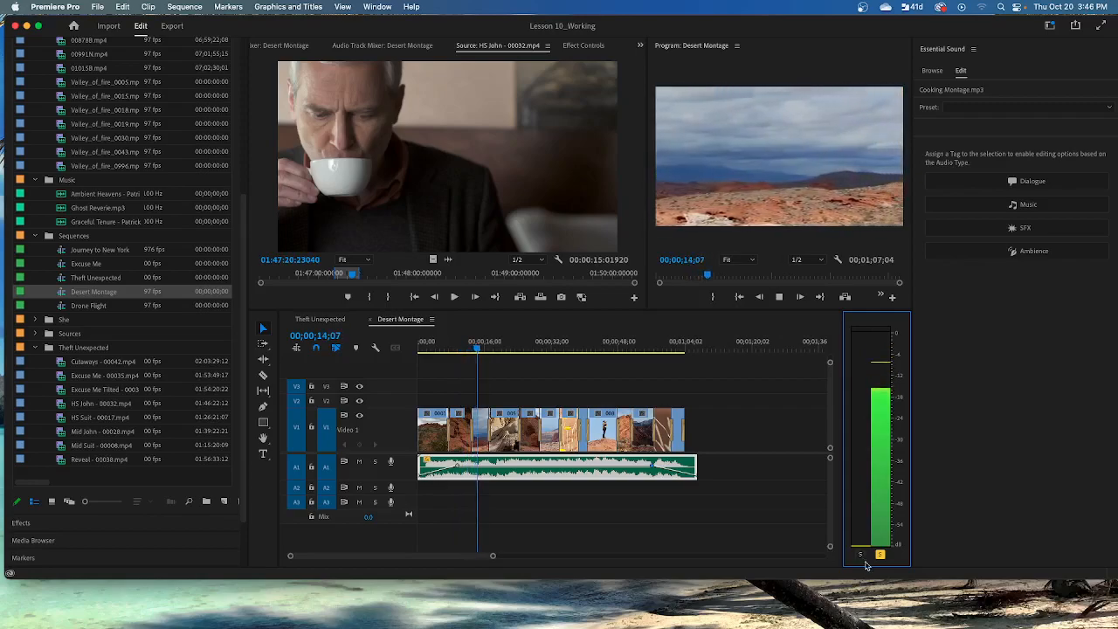
pyautogui.click(861, 556)
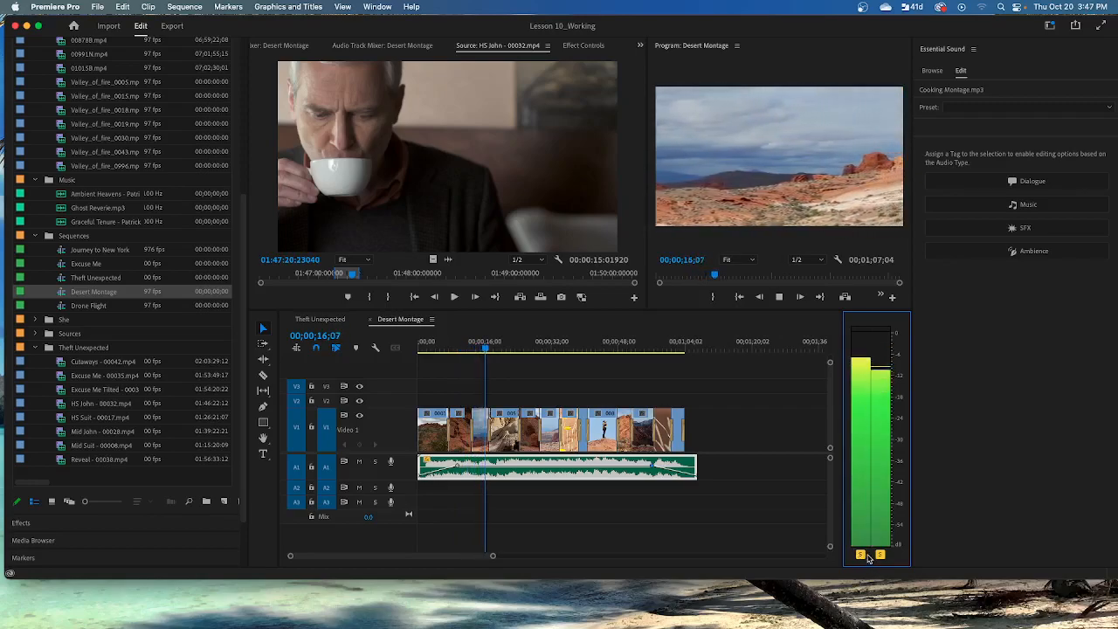
pyautogui.click(880, 556)
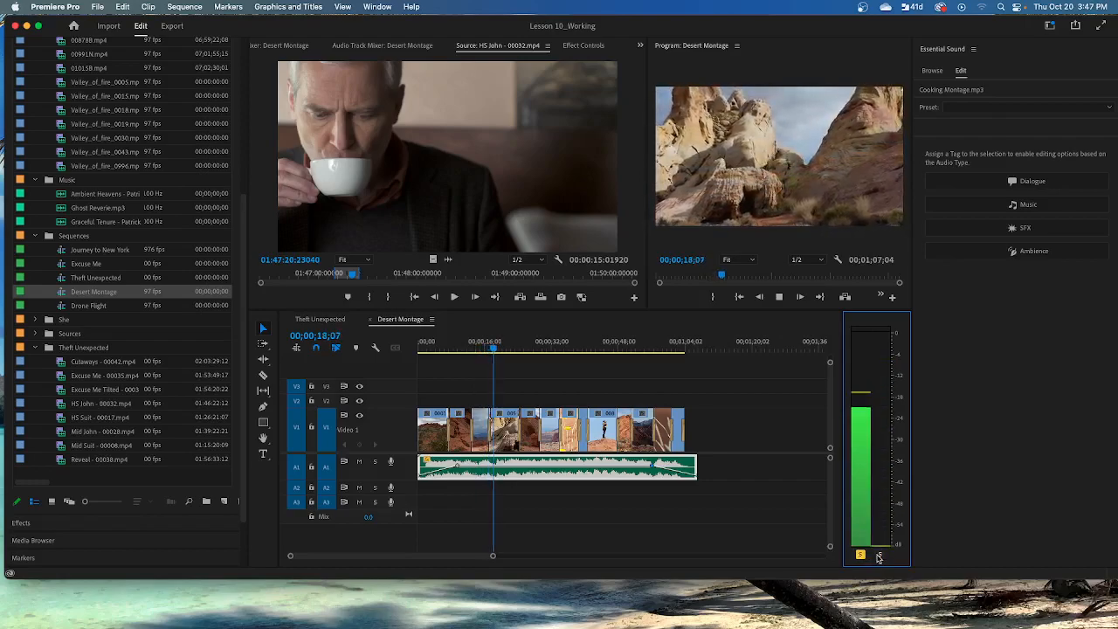
pyautogui.click(880, 555)
pyautogui.click(862, 555)
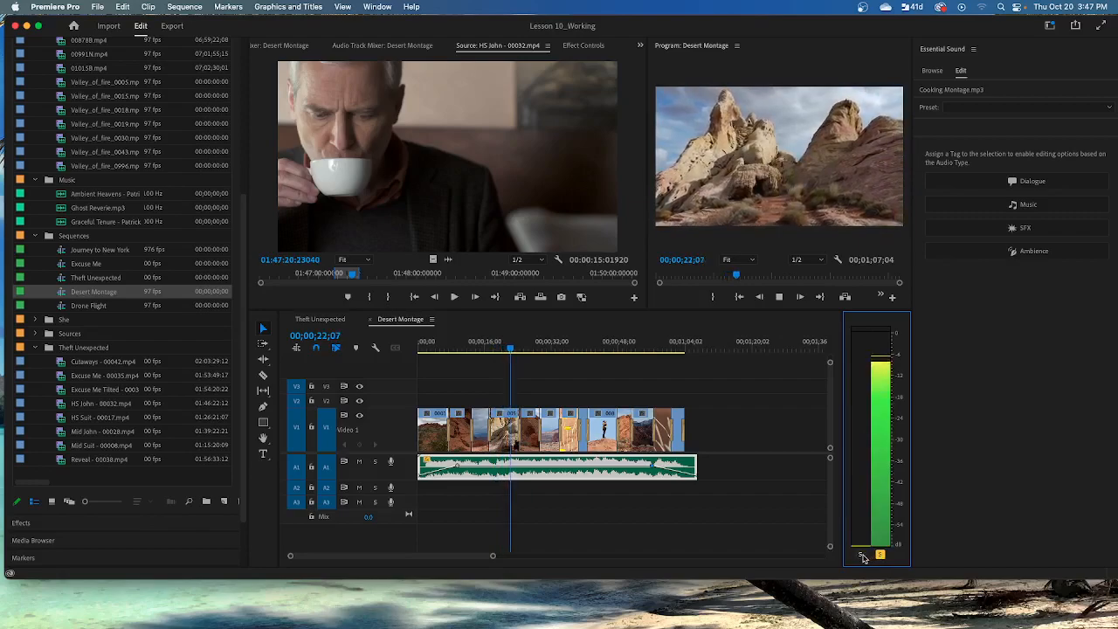
pyautogui.click(861, 556)
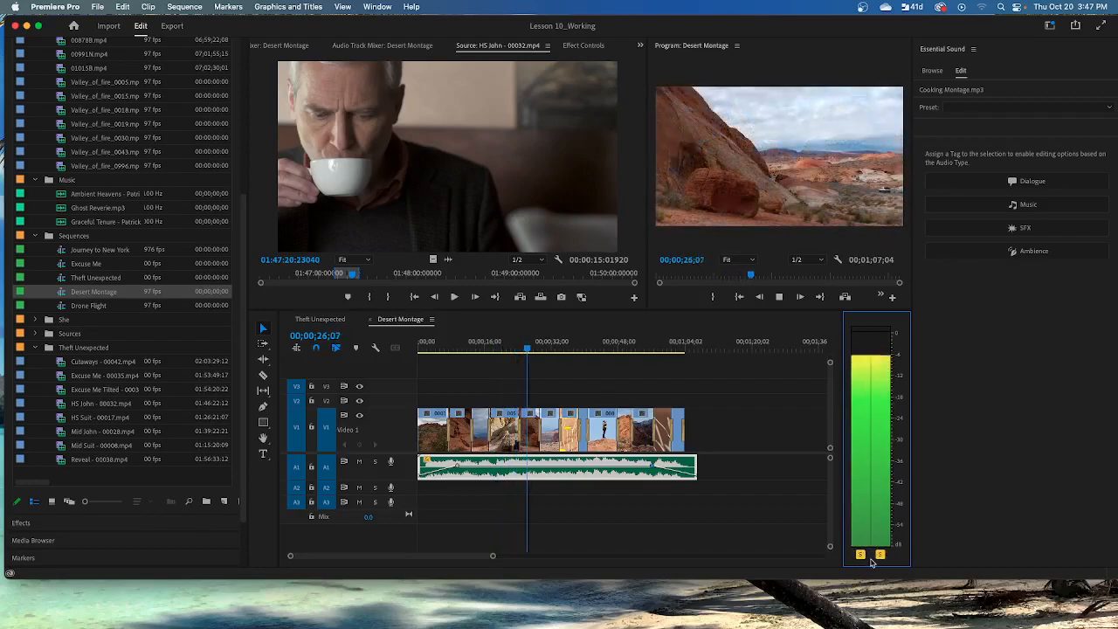
pyautogui.press('space')
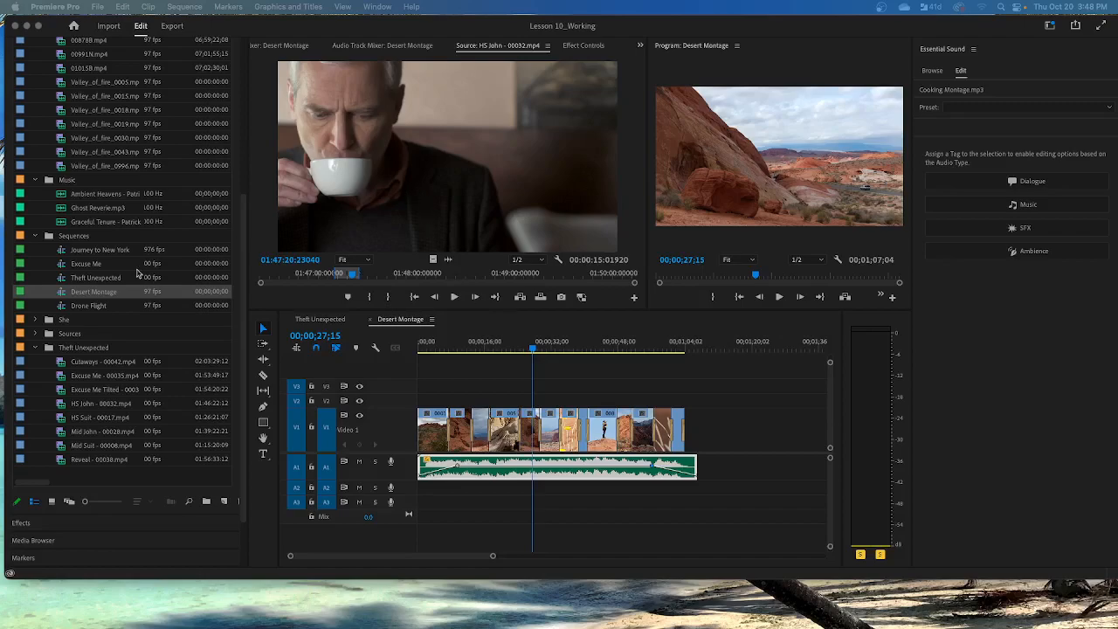
# - Open the Drone Flight sequence and move the playhead to its start
pyautogui.doubleClick(90, 308)
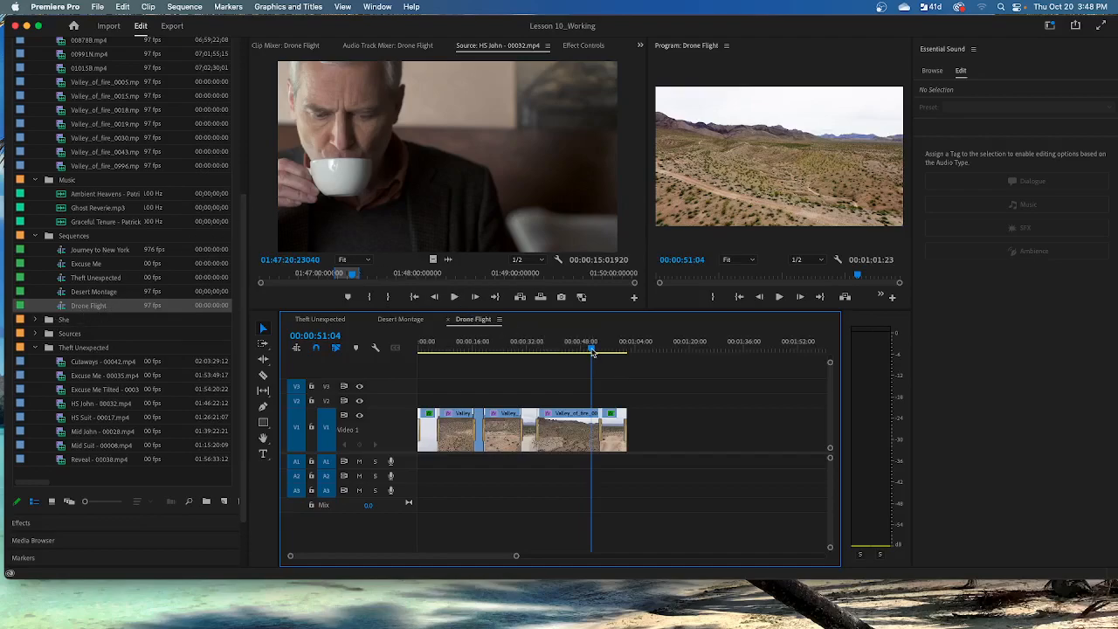
pyautogui.moveTo(591, 348); pyautogui.dragTo(410, 354)
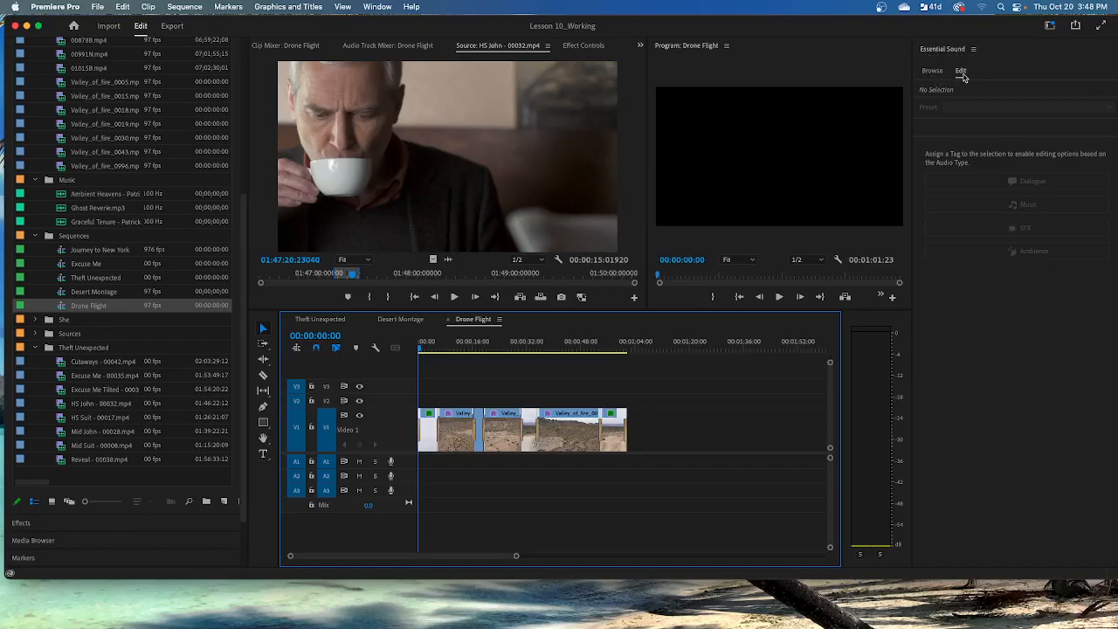
# - Browse Adobe Stock audio in Essential Sound and filter it by the Angry and Atmospheric moods
pyautogui.click(933, 72)
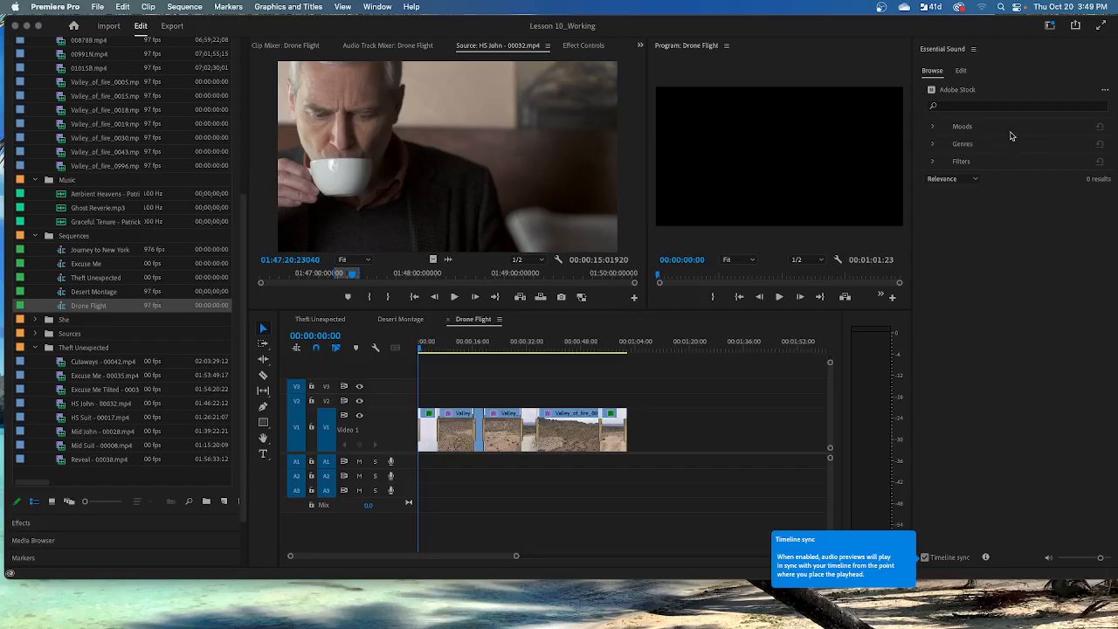
pyautogui.click(932, 126)
pyautogui.click(944, 140)
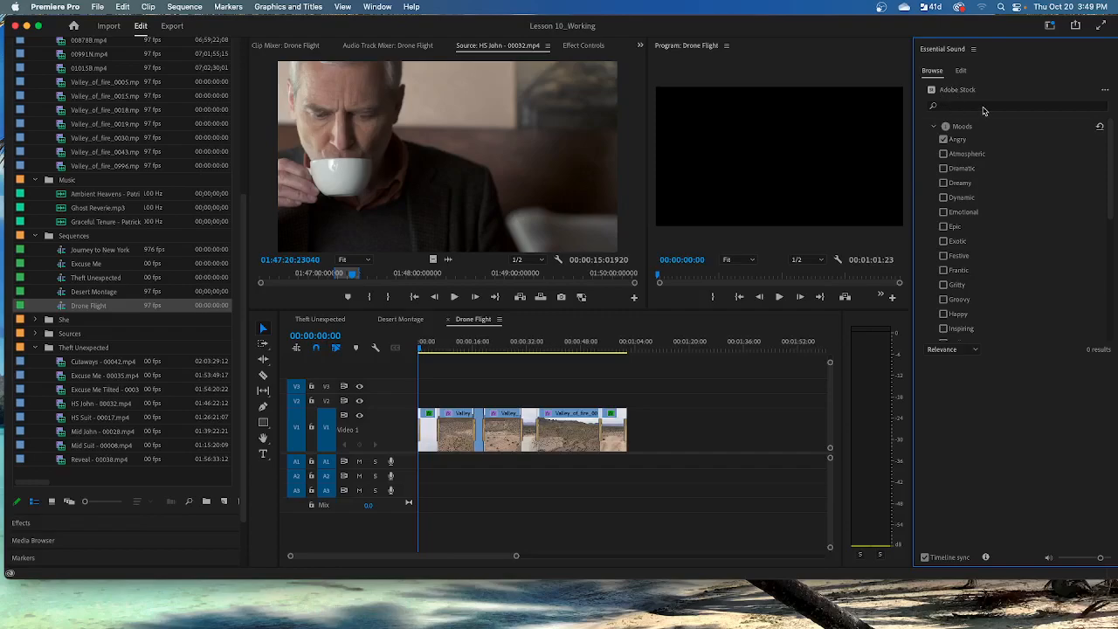
pyautogui.click(943, 154)
pyautogui.click(934, 127)
# - Filter the stock audio by the Acoustic, Country, Dance, Hip-Hop, Jazz and Novelty genres, and clear Acoustic's Folk subgenre
pyautogui.click(933, 144)
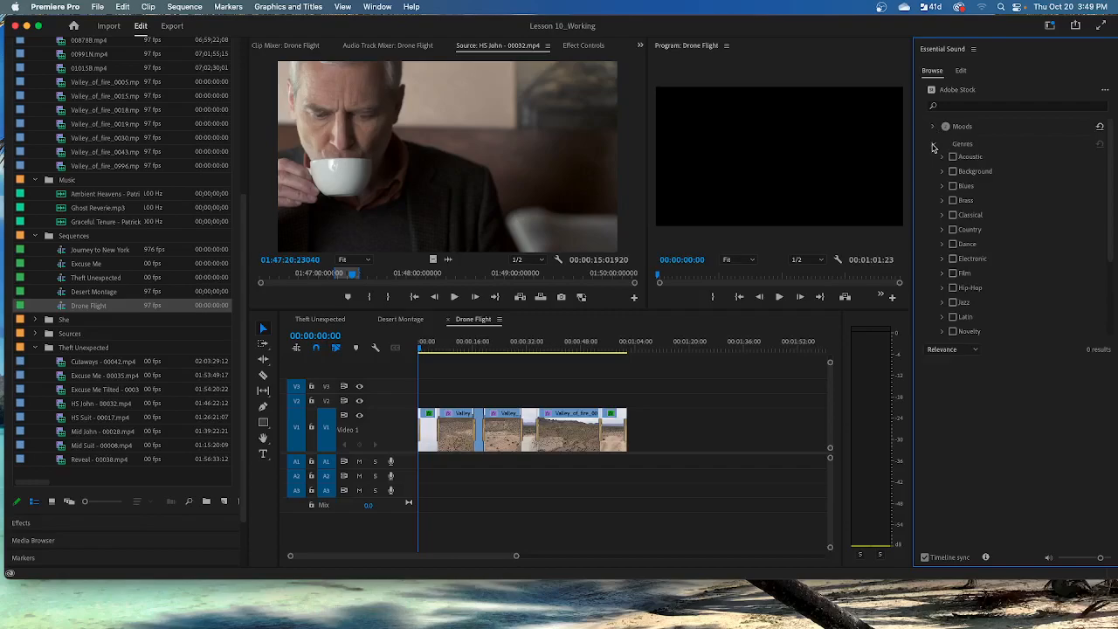
pyautogui.click(953, 157)
pyautogui.click(953, 229)
pyautogui.click(953, 244)
pyautogui.click(953, 287)
pyautogui.click(953, 302)
pyautogui.click(953, 331)
pyautogui.click(943, 157)
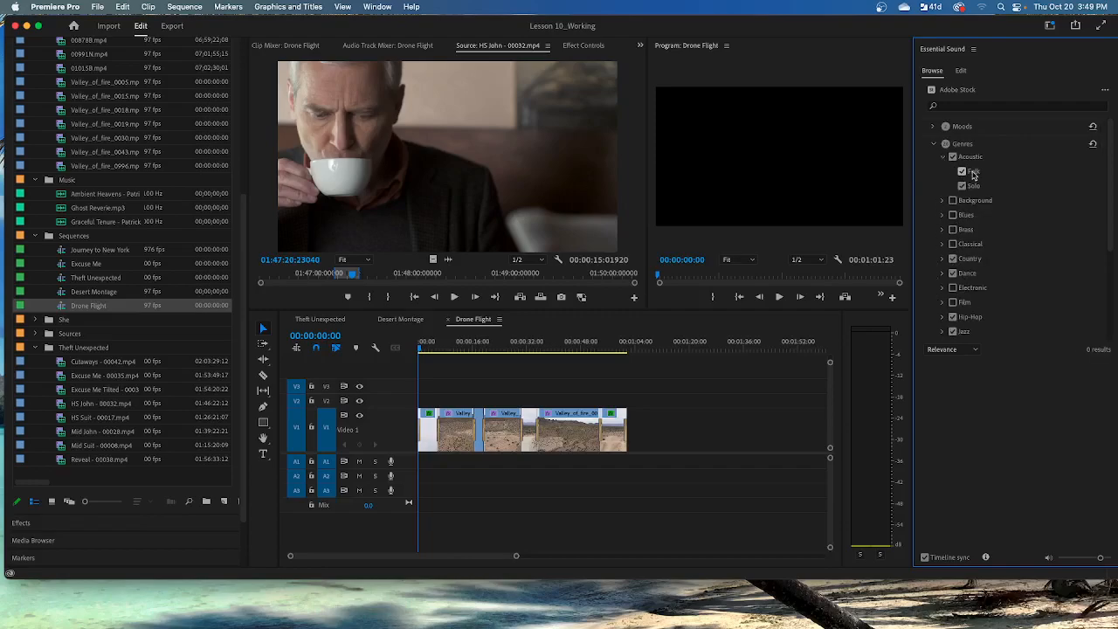
pyautogui.click(963, 172)
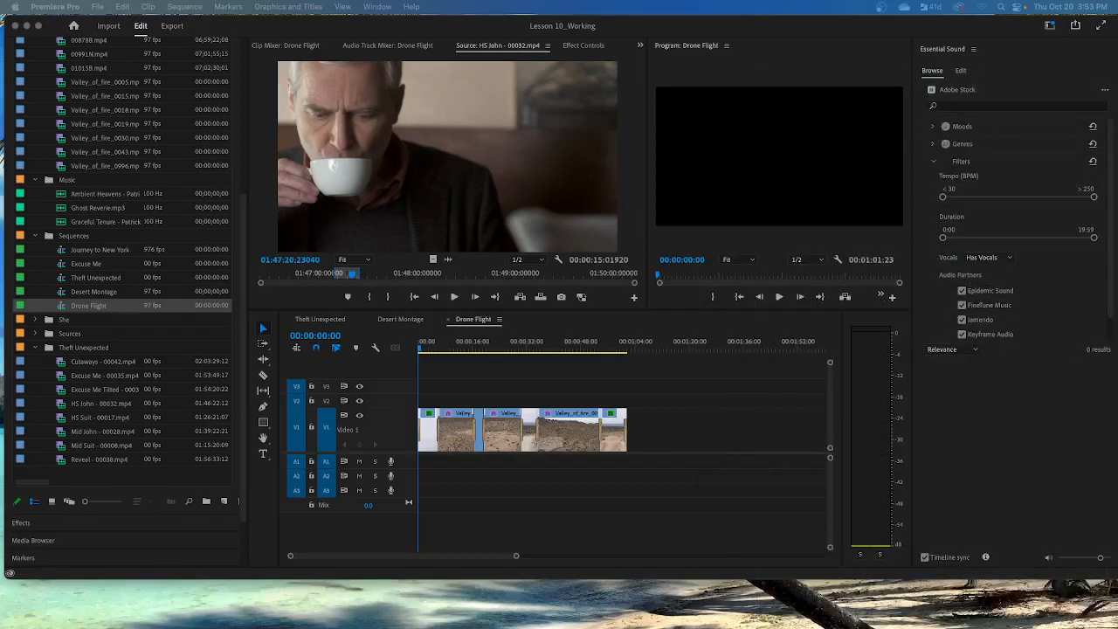
# - Bring the Safari window into view, read the FAQ on Adobe Stock and K-12 education accounts, and move the window away
pyautogui.moveTo(1116, 91); pyautogui.dragTo(925, 70)
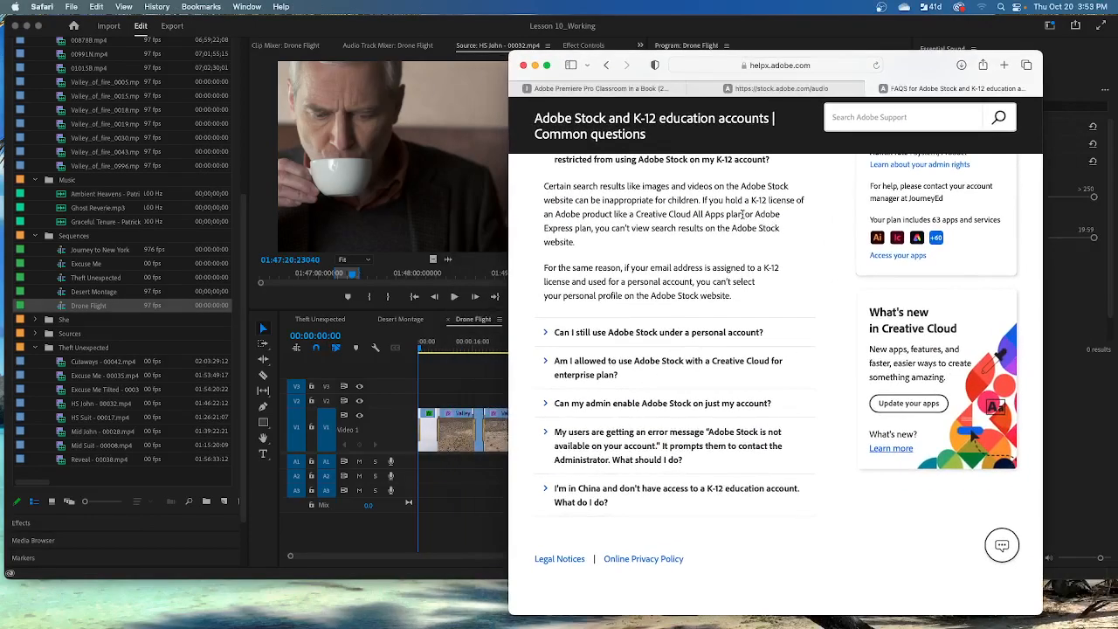
pyautogui.scroll(-1, 746, 215)
pyautogui.scroll(5, 746, 215)
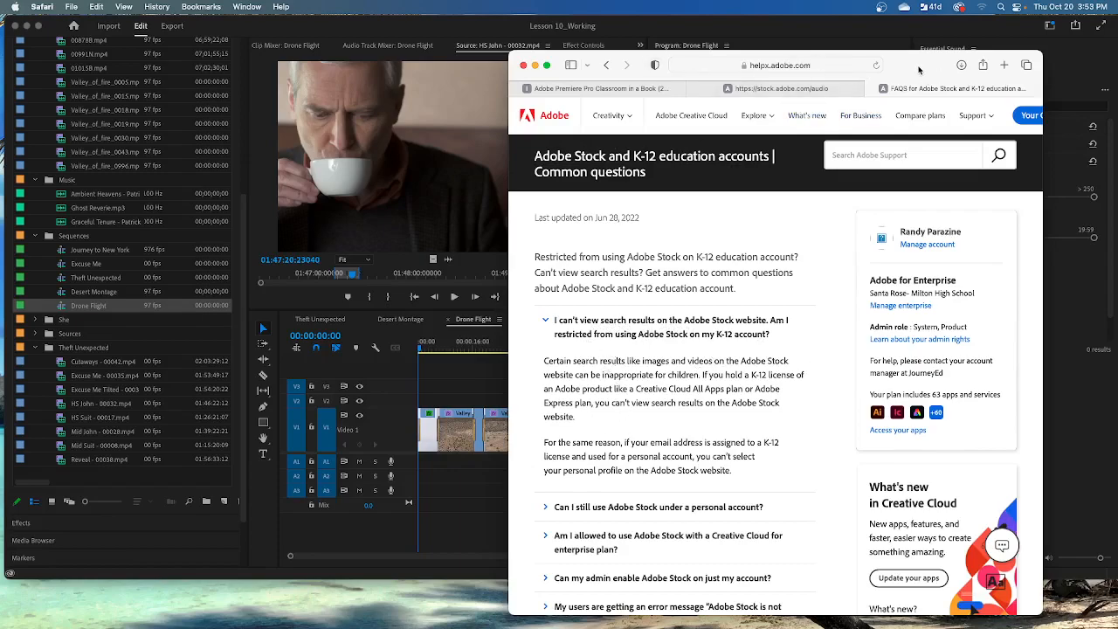
pyautogui.moveTo(919, 68); pyautogui.dragTo(1117, 102)
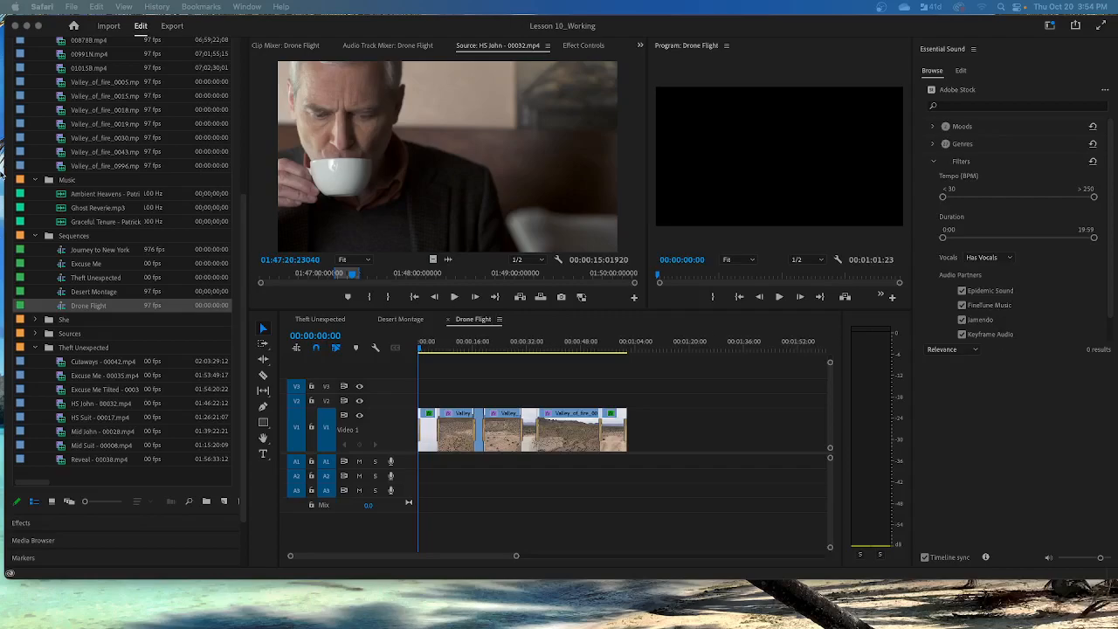
# - Collapse the Desert Footage and Theft Unexpected bins in the project
pyautogui.scroll(6, 78, 127)
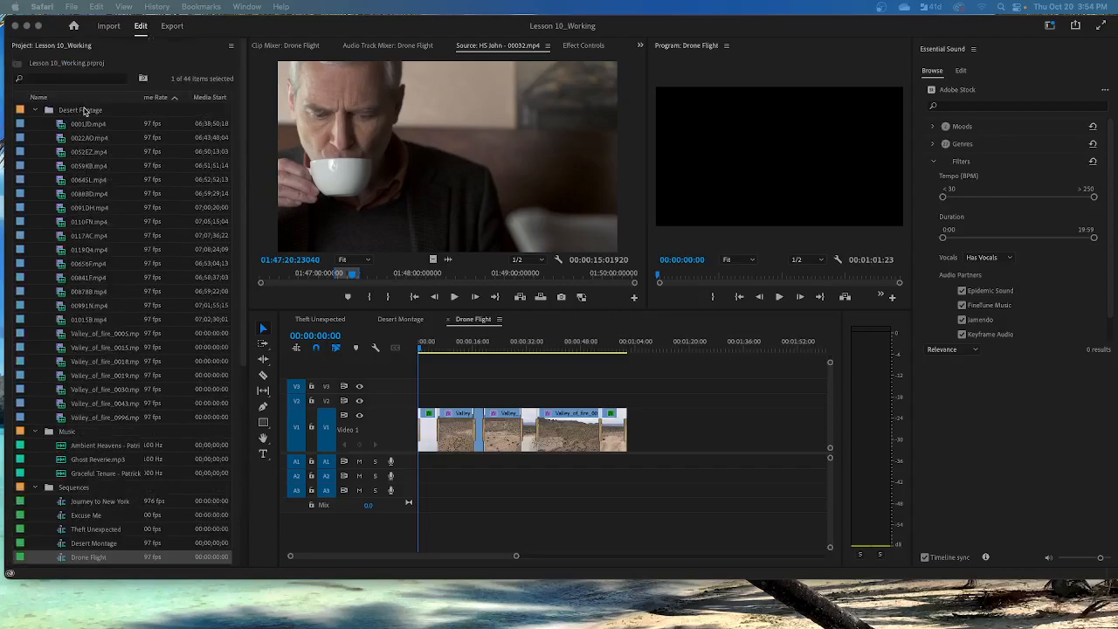
pyautogui.click(40, 114)
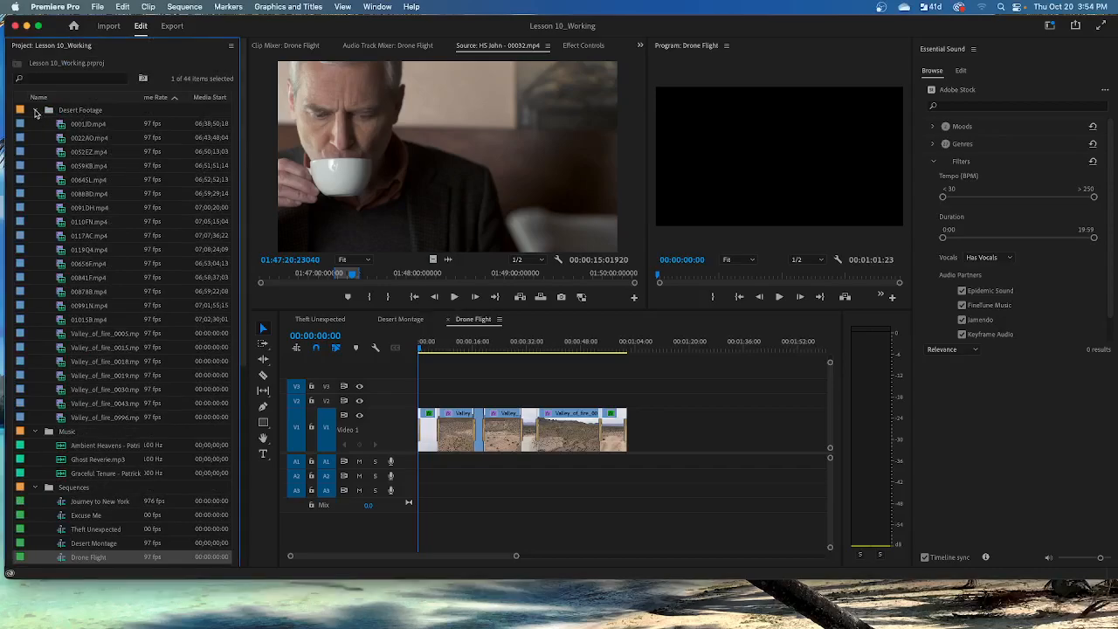
pyautogui.click(36, 115)
pyautogui.click(40, 288)
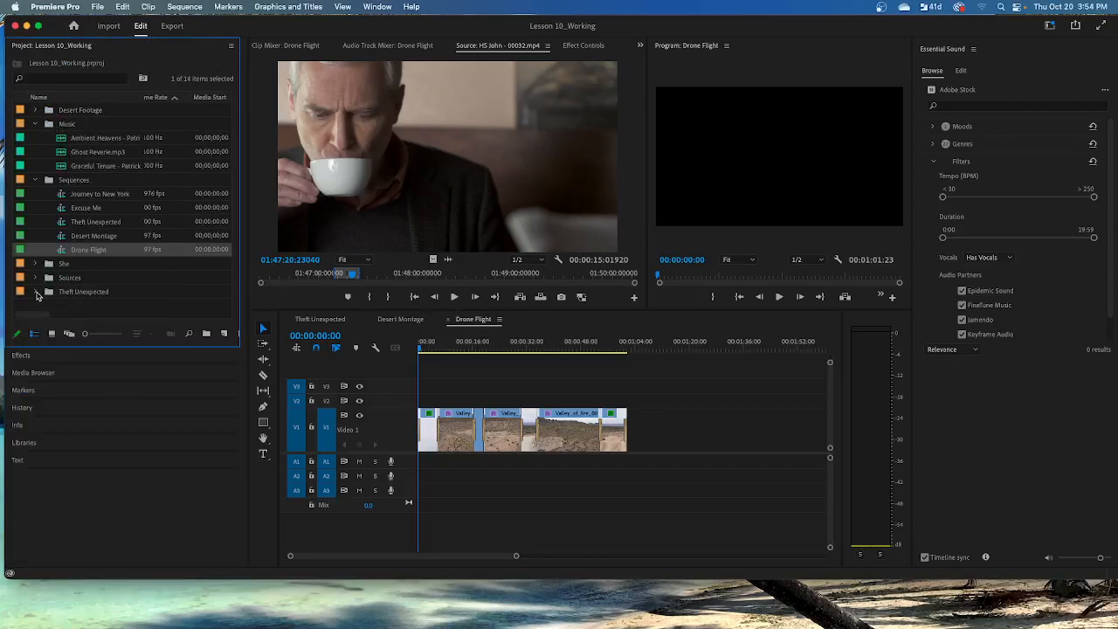
# - Open the Excuse Me sequence and show the Effect Controls for its first clip
pyautogui.doubleClick(88, 210)
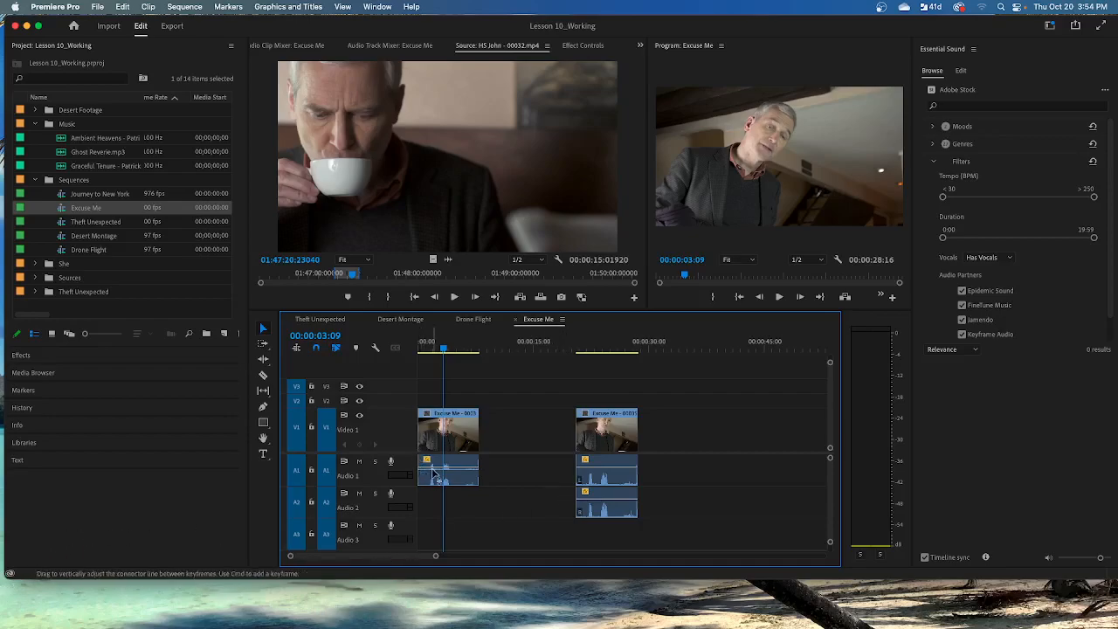
pyautogui.click(455, 439)
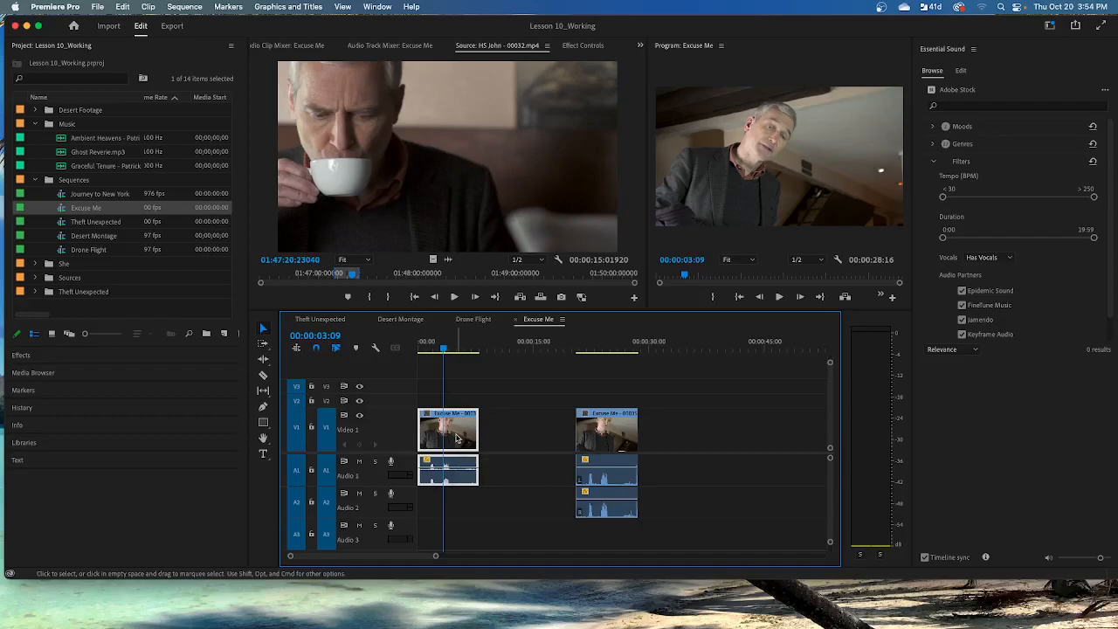
pyautogui.click(586, 46)
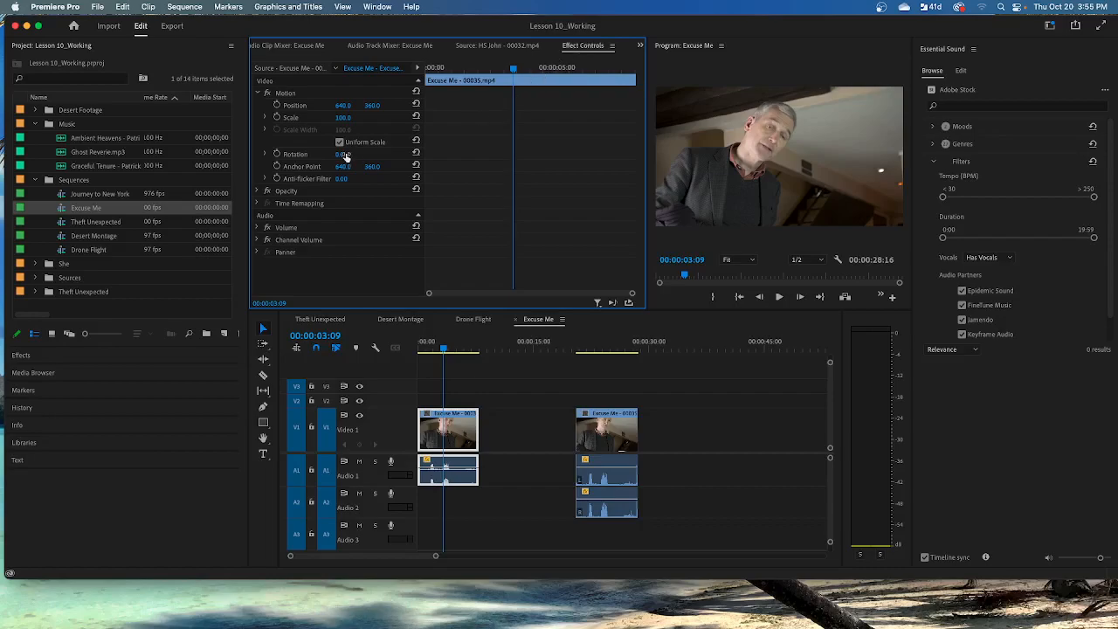
# - Expand the Volume, Channel Volume and Panner settings of the first Excuse Me clip
pyautogui.click(258, 229)
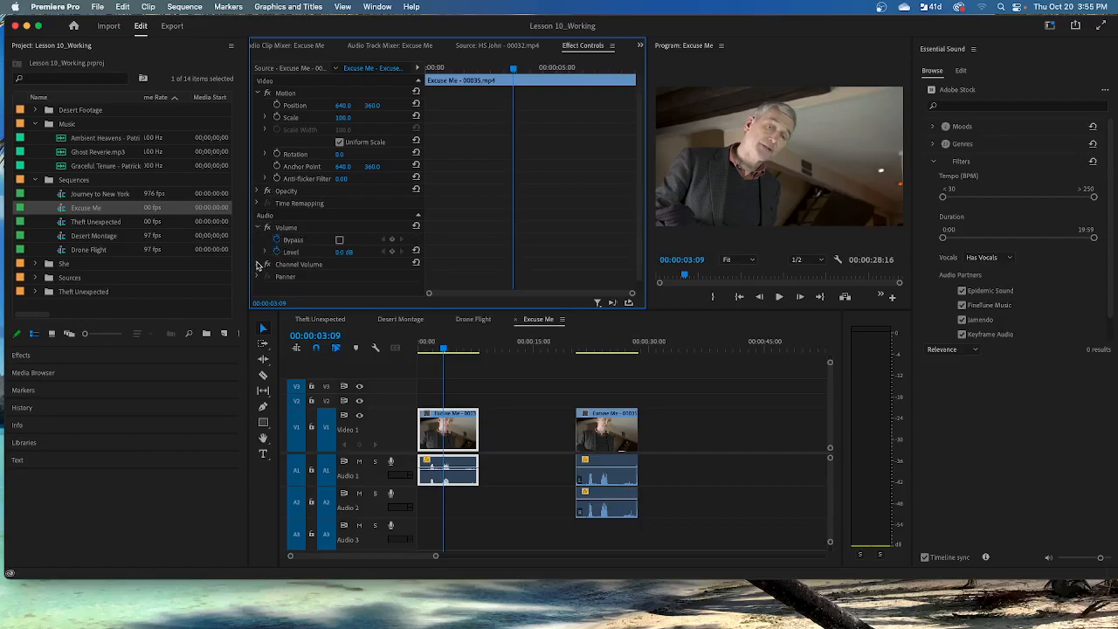
pyautogui.click(260, 266)
pyautogui.scroll(-2, 316, 267)
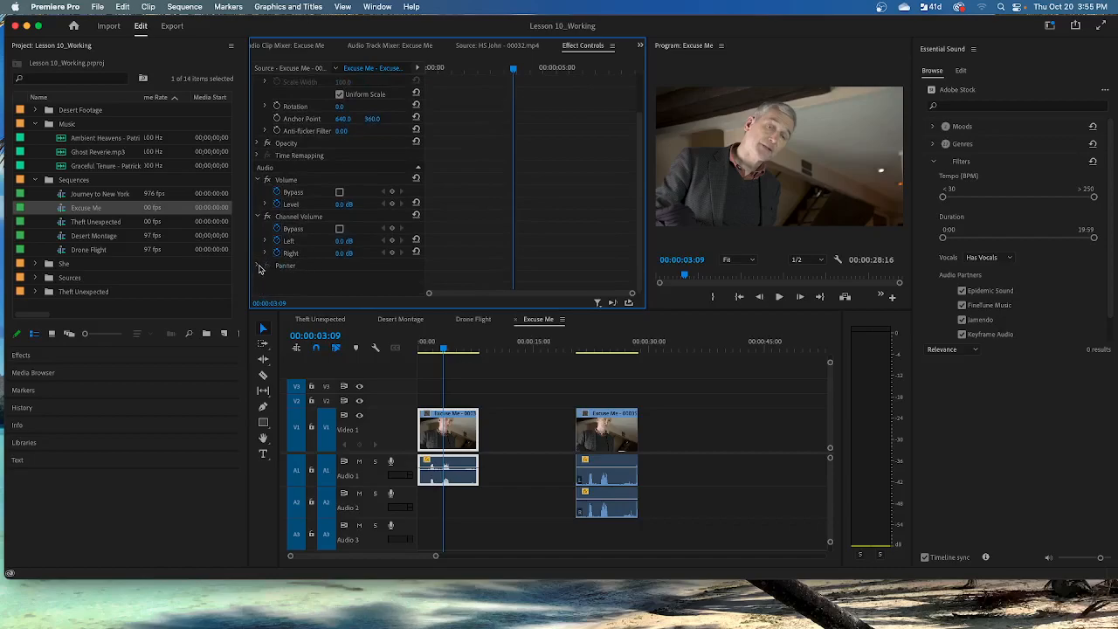
pyautogui.click(259, 267)
# - Check the timeline display settings, deselect the clip and make the Audio 1 track taller in the Excuse Me sequence
pyautogui.click(376, 348)
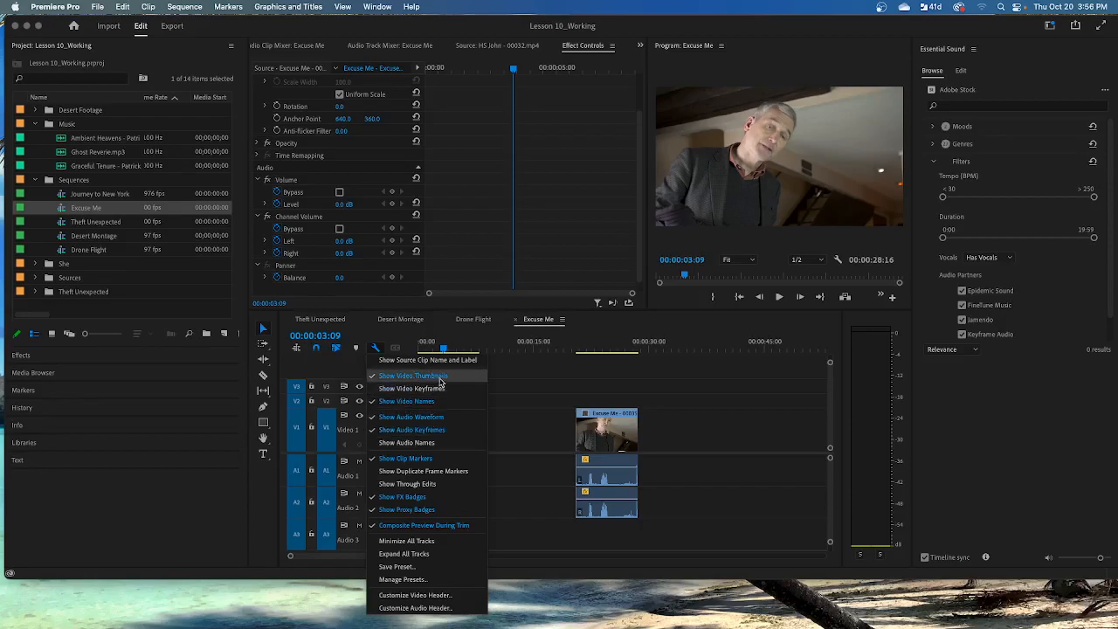
pyautogui.click(698, 430)
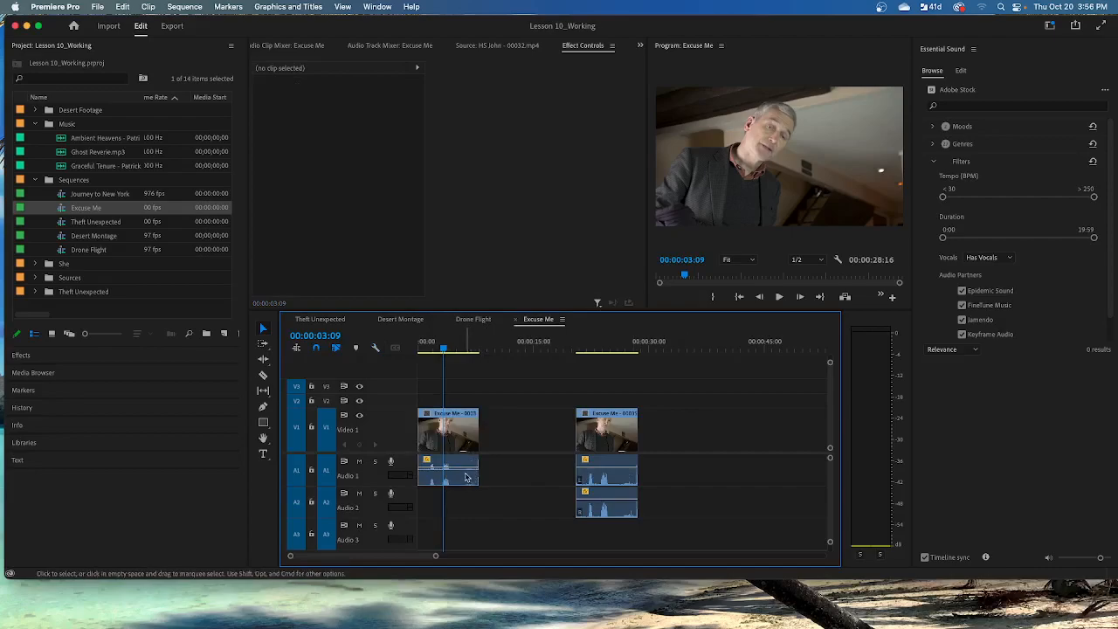
pyautogui.moveTo(372, 486); pyautogui.dragTo(376, 504)
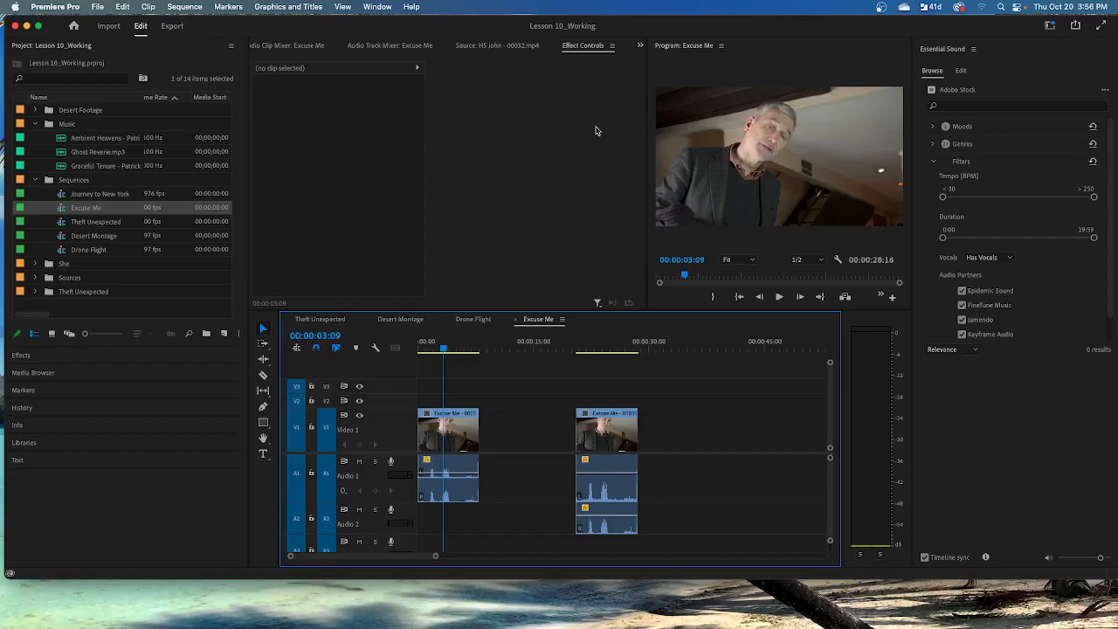
# - Select the first clip in the Excuse Me sequence and set its audio Volume Level to -25 dB
pyautogui.click(449, 431)
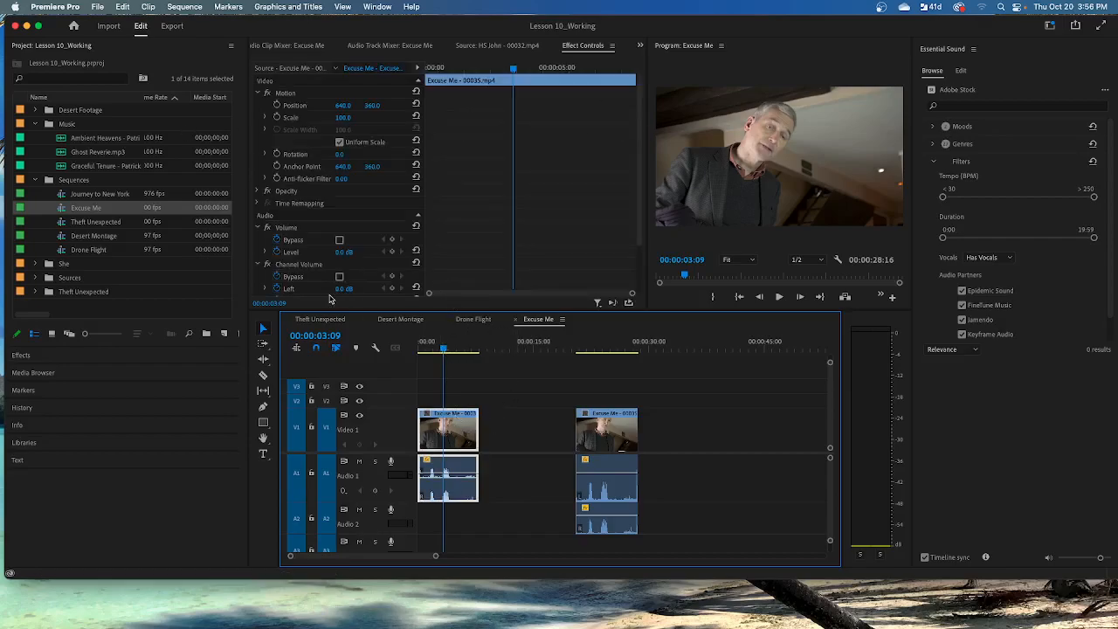
pyautogui.scroll(-3, 331, 277)
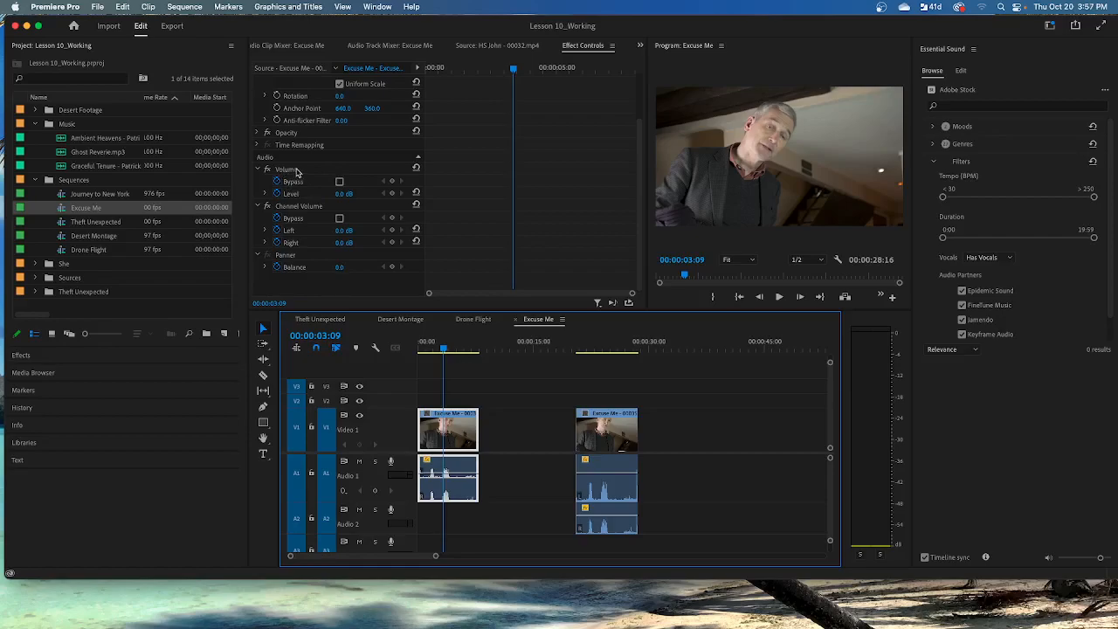
pyautogui.click(342, 193)
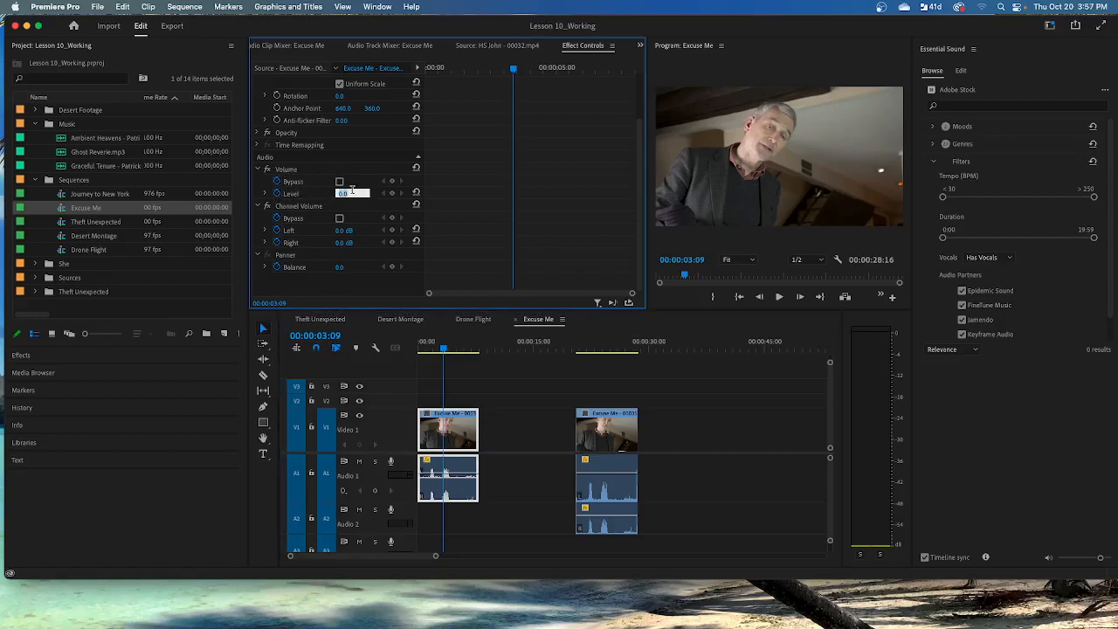
pyautogui.click(330, 194)
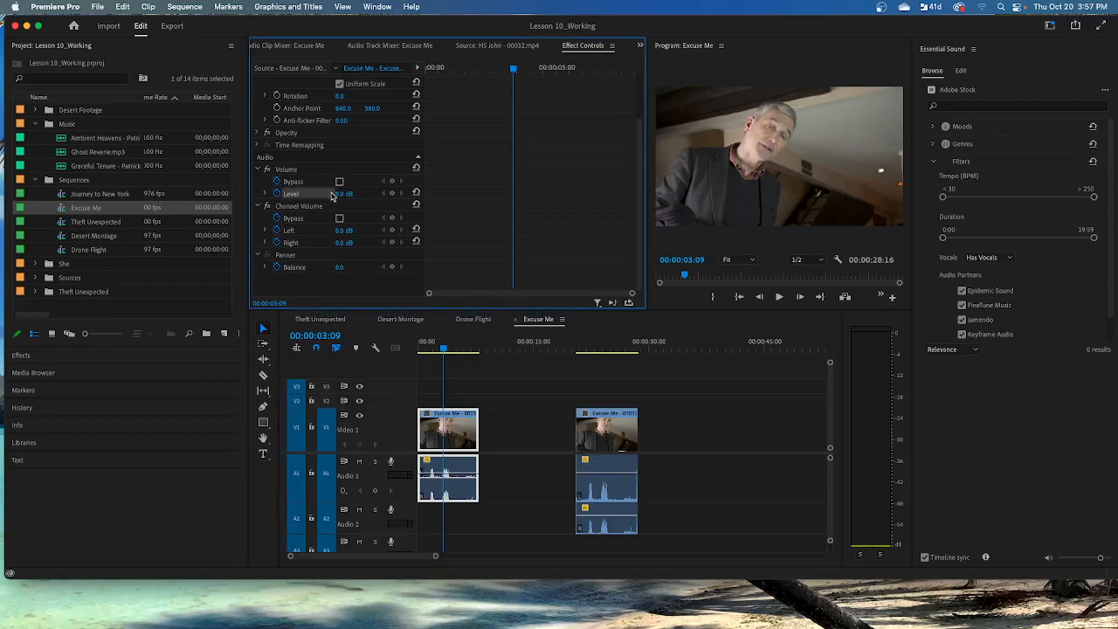
pyautogui.moveTo(338, 195); pyautogui.dragTo(339, 194)
pyautogui.moveTo(338, 195); pyautogui.dragTo(323, 194)
pyautogui.moveTo(323, 195); pyautogui.dragTo(350, 189)
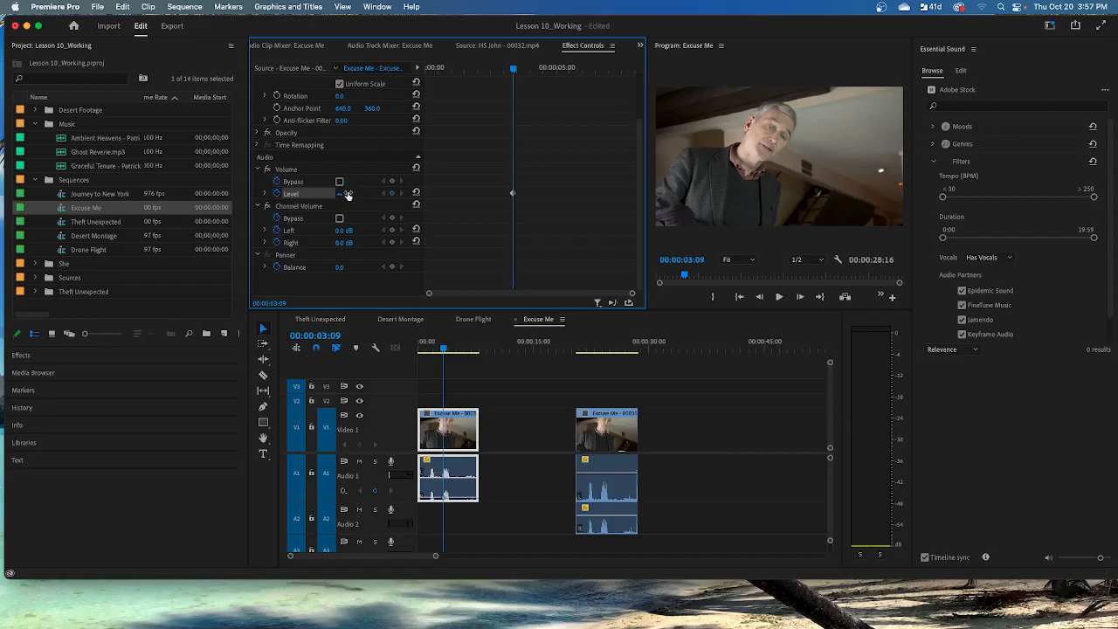
pyautogui.click(351, 191)
pyautogui.write('-25')
pyautogui.press('Tab')
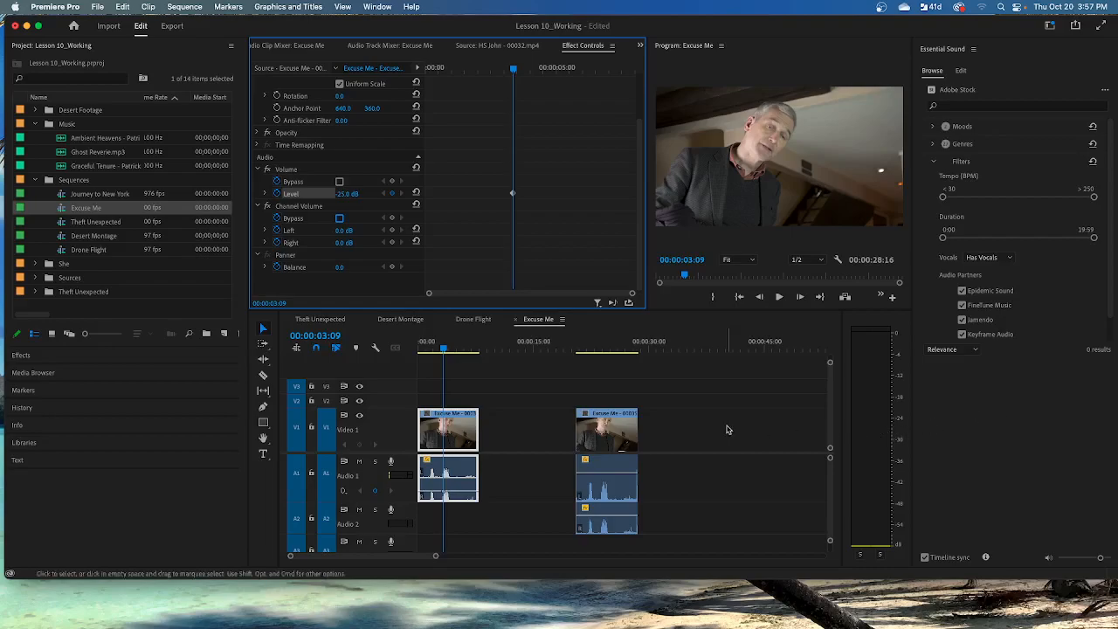
# - Set the second Excuse Me clip's Pan to 25 for Audio 1 and 50 for Audio 2
pyautogui.click(594, 442)
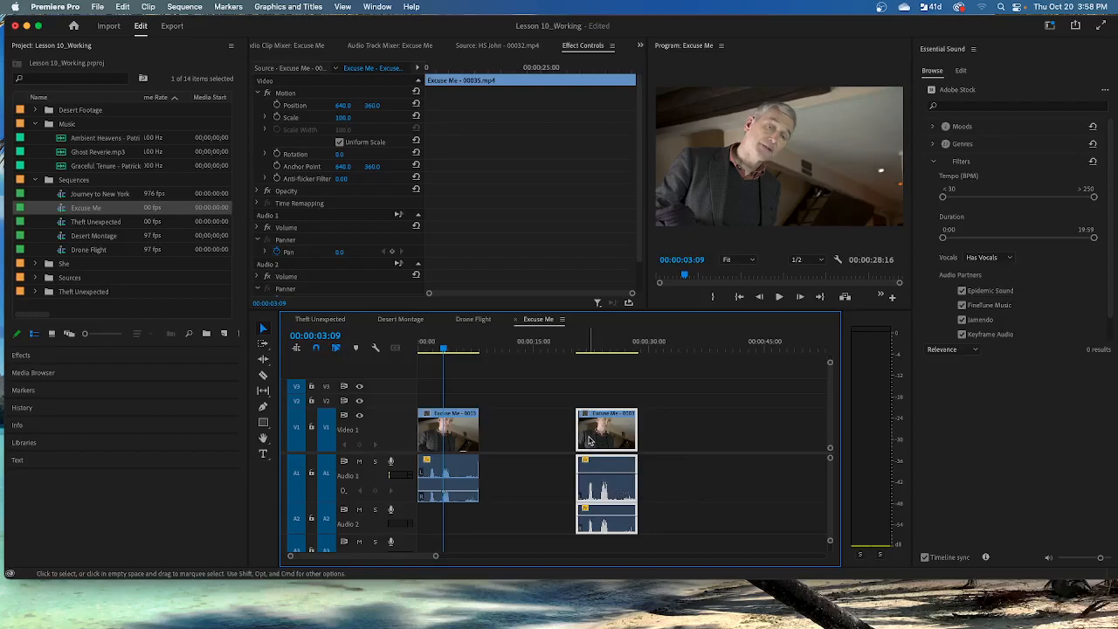
pyautogui.scroll(-1, 356, 257)
pyautogui.scroll(-1, 357, 257)
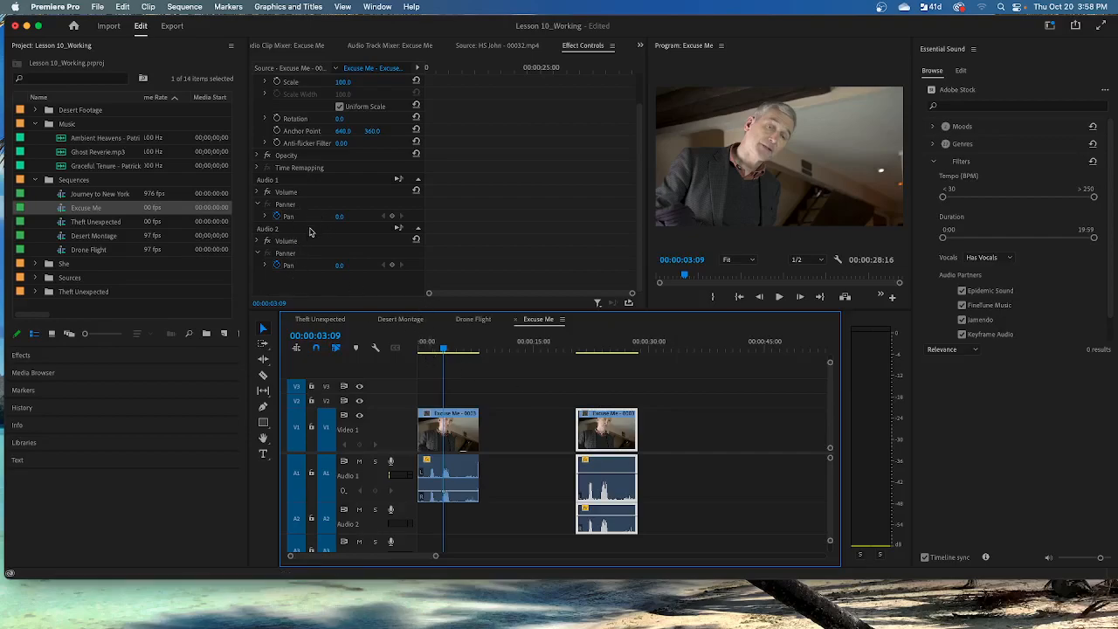
pyautogui.click(339, 215)
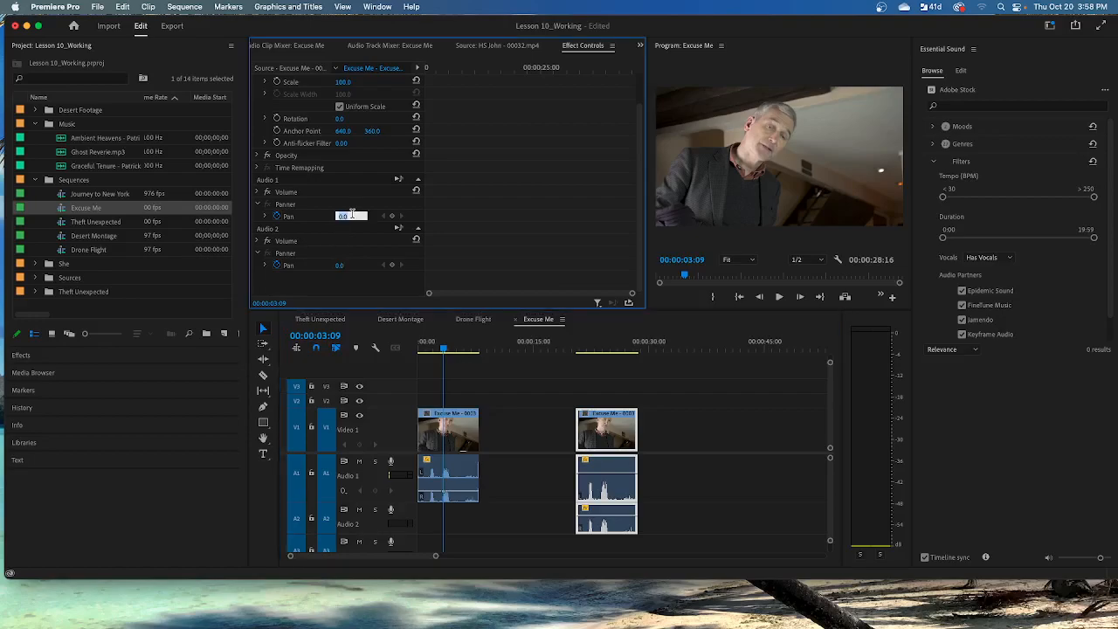
pyautogui.write('25')
pyautogui.press('Return')
pyautogui.click(343, 265)
pyautogui.write('50')
pyautogui.press('Return')
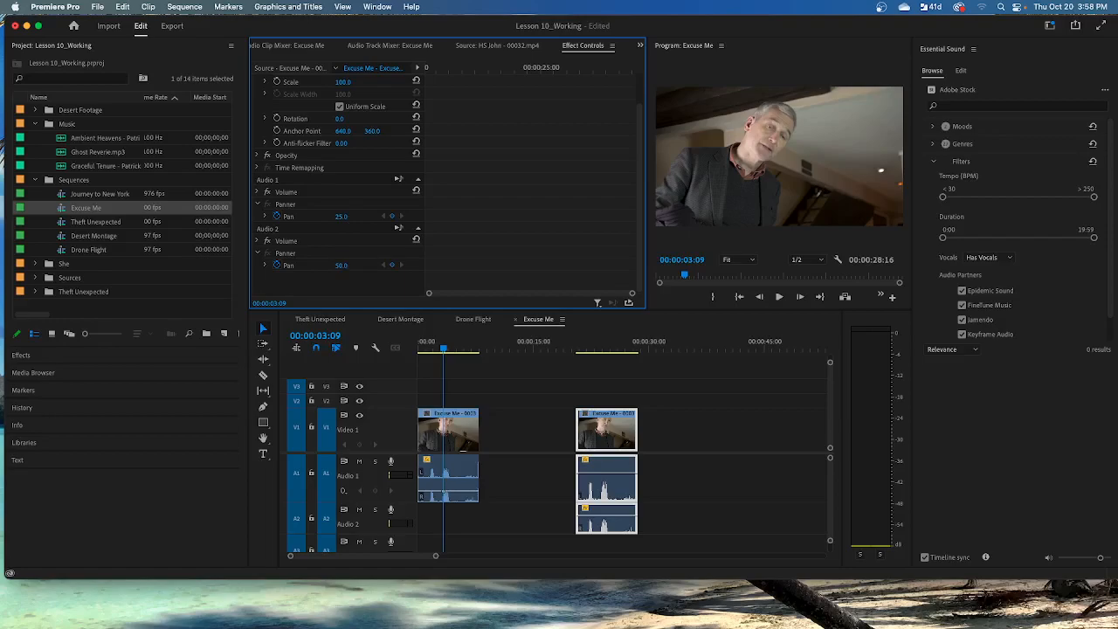